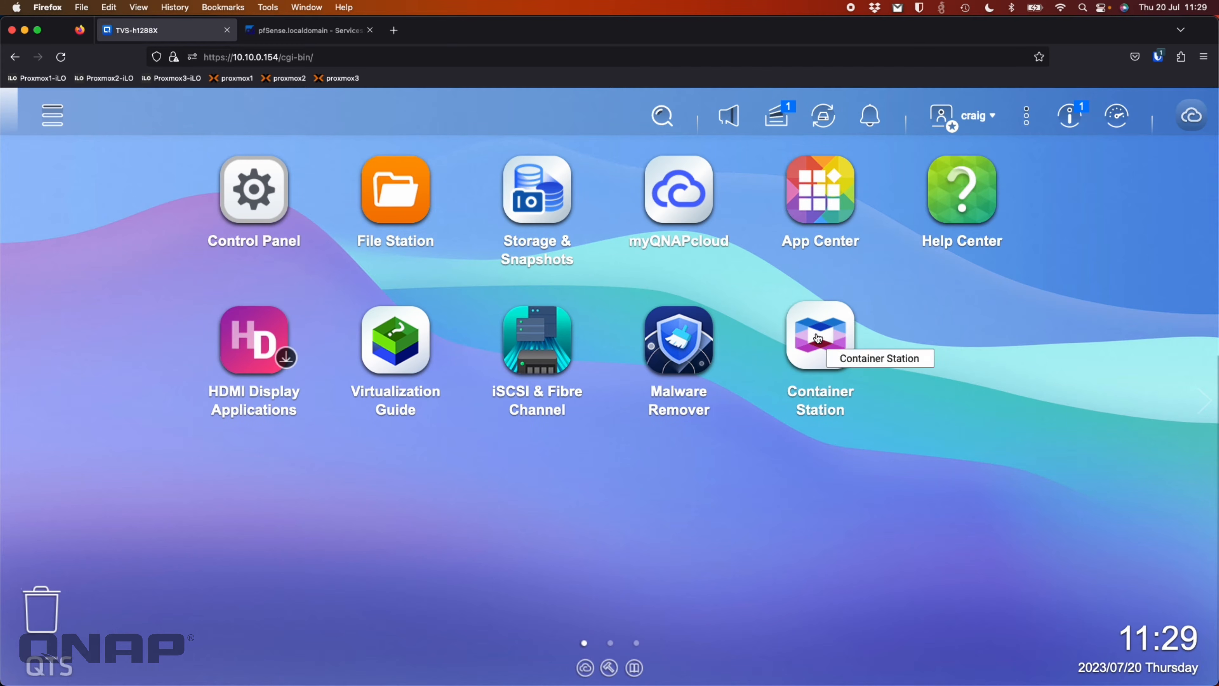
Look up Container Station among the QTS Essentials apps in App Center and close the App Center window
{"action": "left_click", "coordinate": [842, 192]}
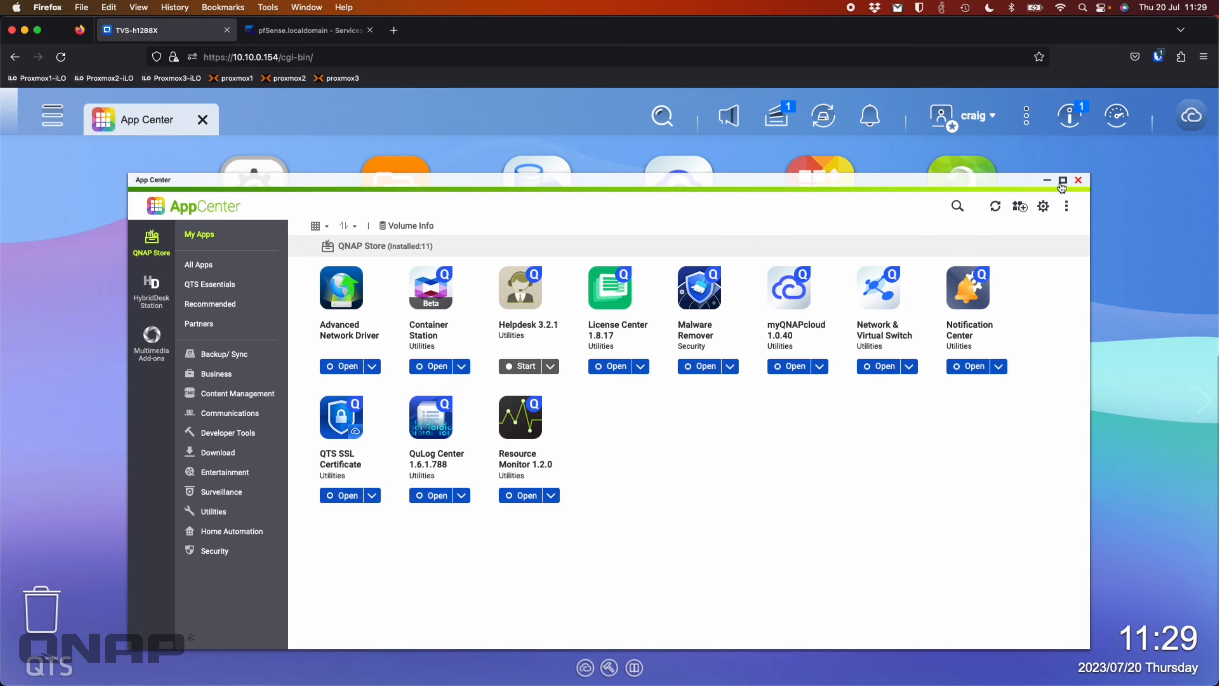
{"action": "left_click", "coordinate": [1063, 184]}
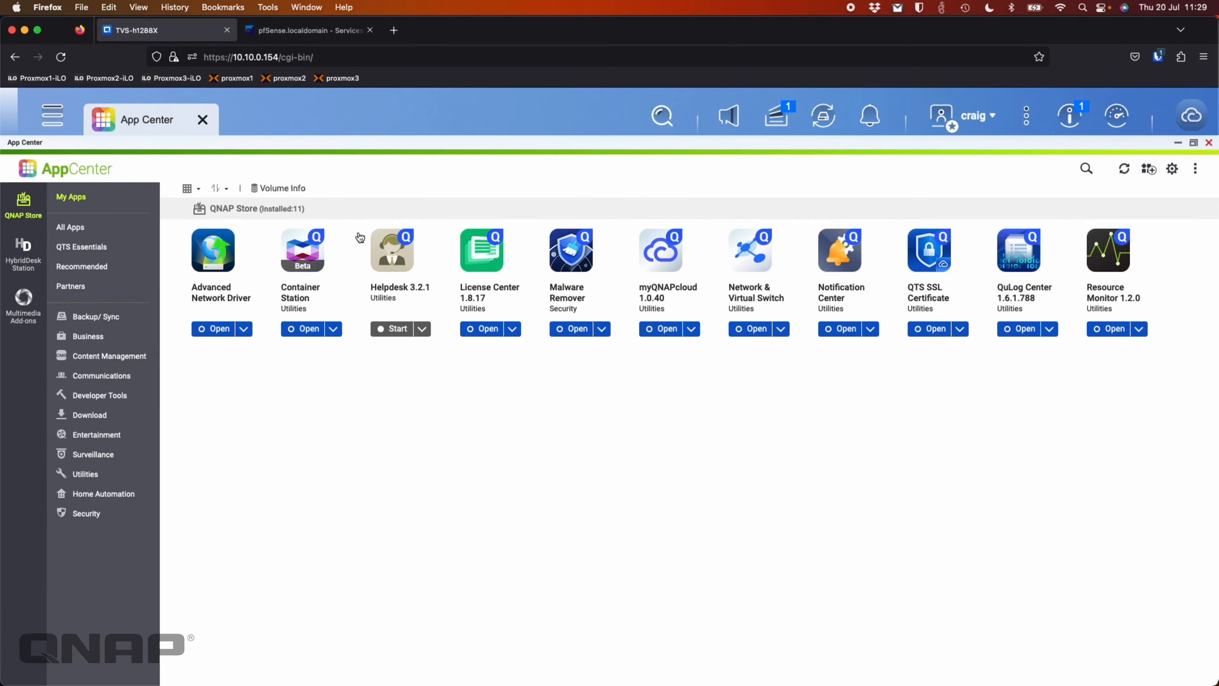
{"action": "left_click", "coordinate": [102, 247]}
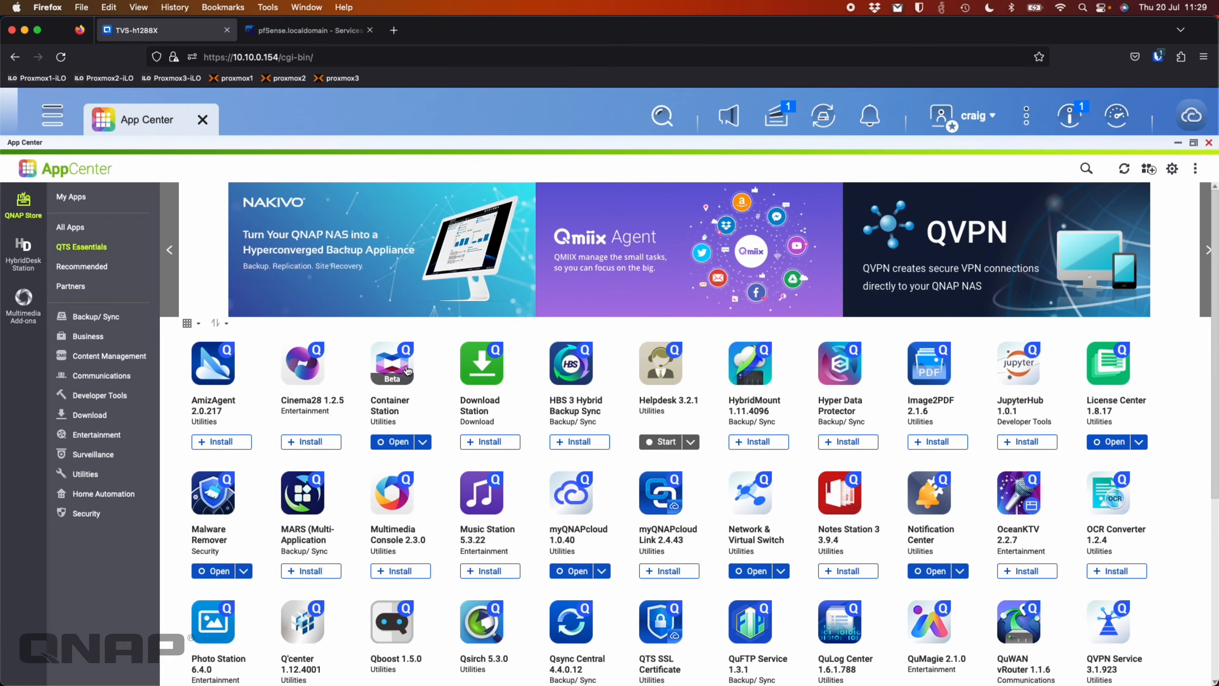
{"action": "left_click", "coordinate": [392, 368]}
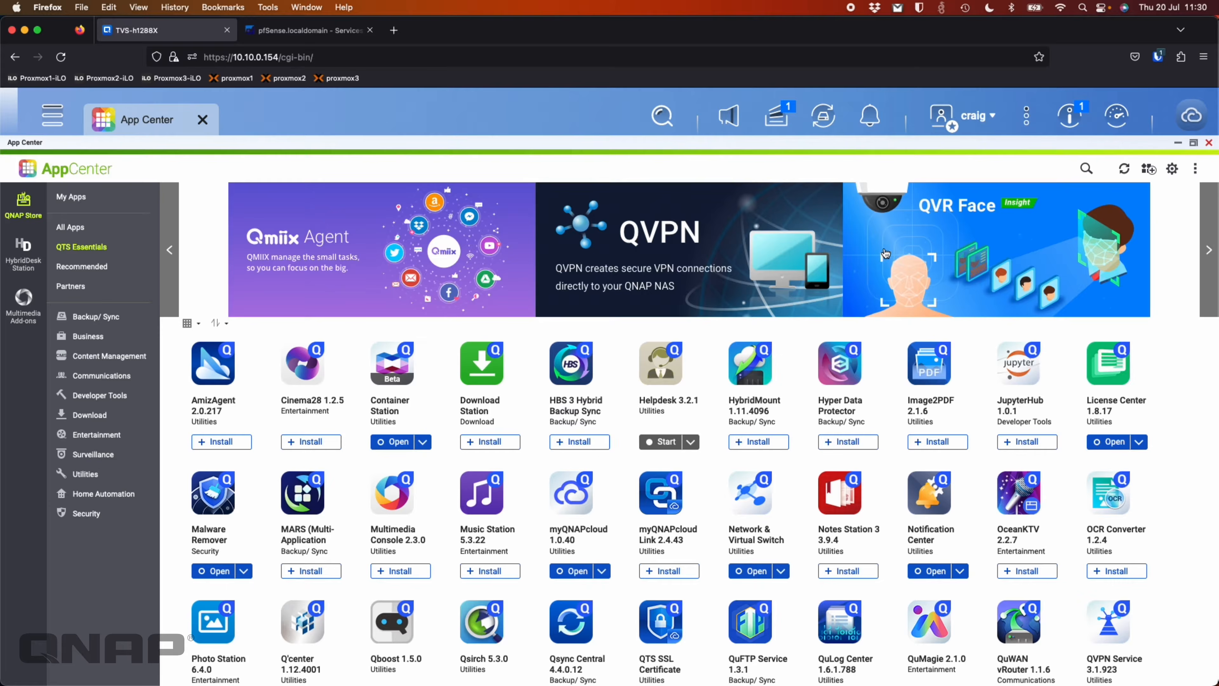
{"action": "left_click", "coordinate": [885, 248]}
{"action": "left_click", "coordinate": [1209, 142]}
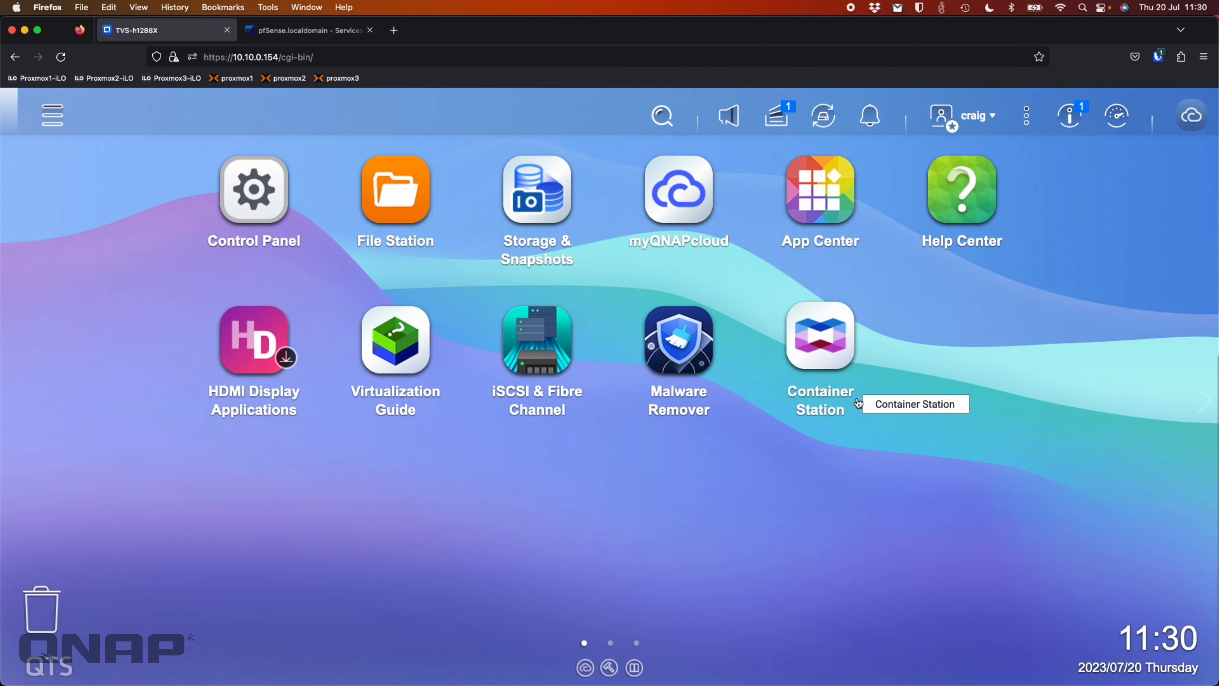
Open Container Station in a maximized window and search for pihole in the container and application catalogue
{"action": "left_click", "coordinate": [832, 351]}
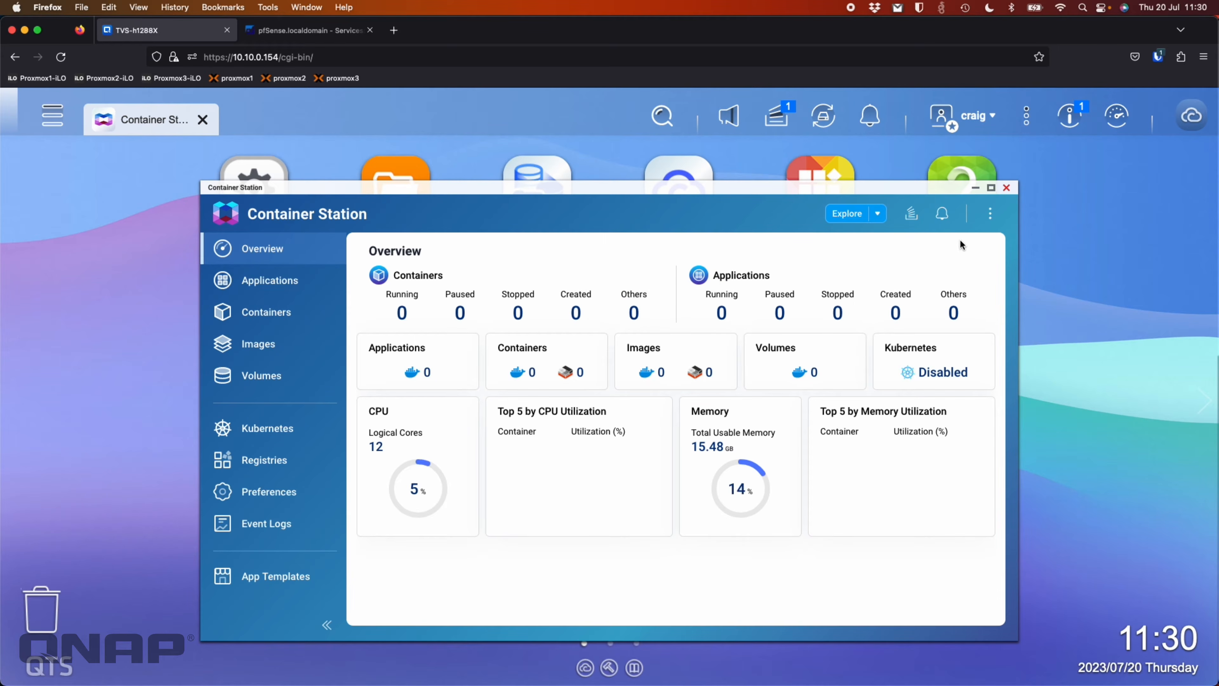
{"action": "left_click", "coordinate": [992, 187]}
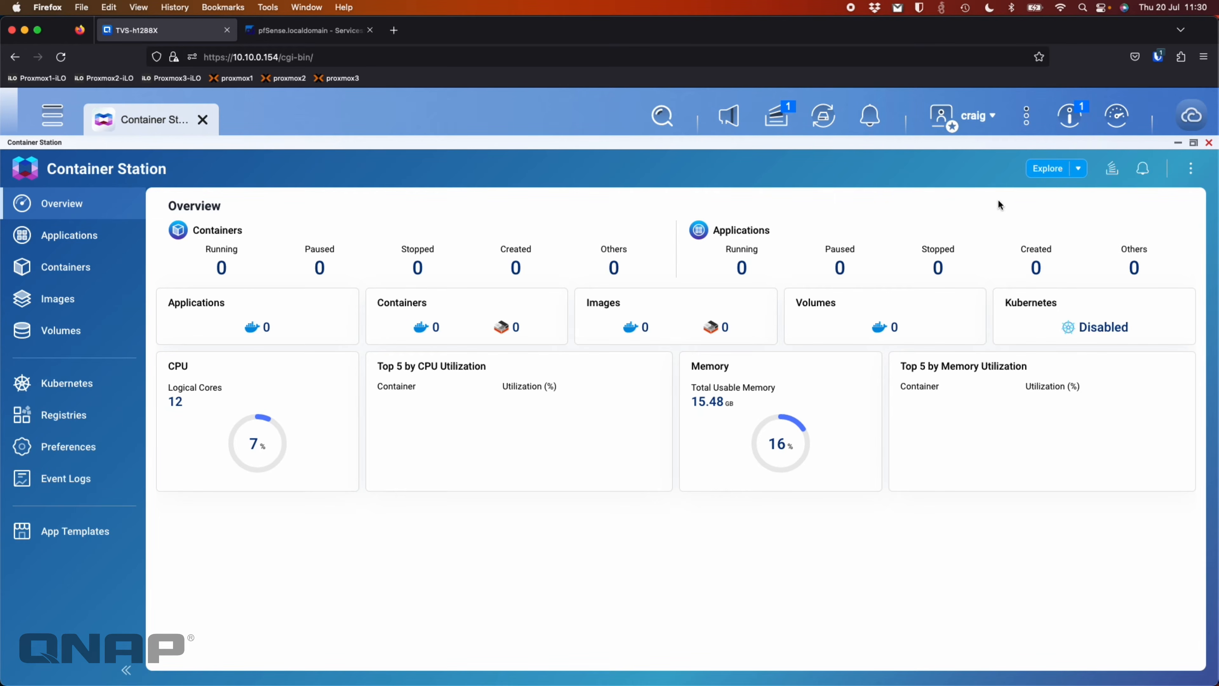
{"action": "left_click", "coordinate": [1043, 170]}
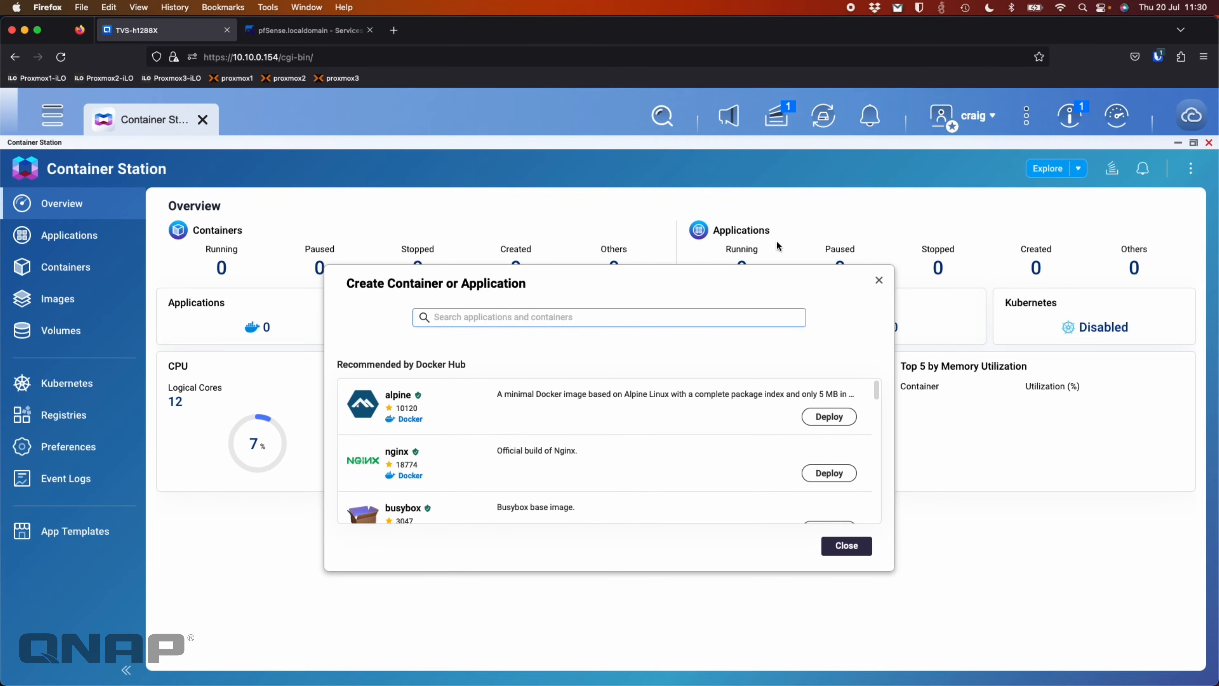
{"action": "type", "text": "pihole"}
{"action": "key", "text": "Return"}
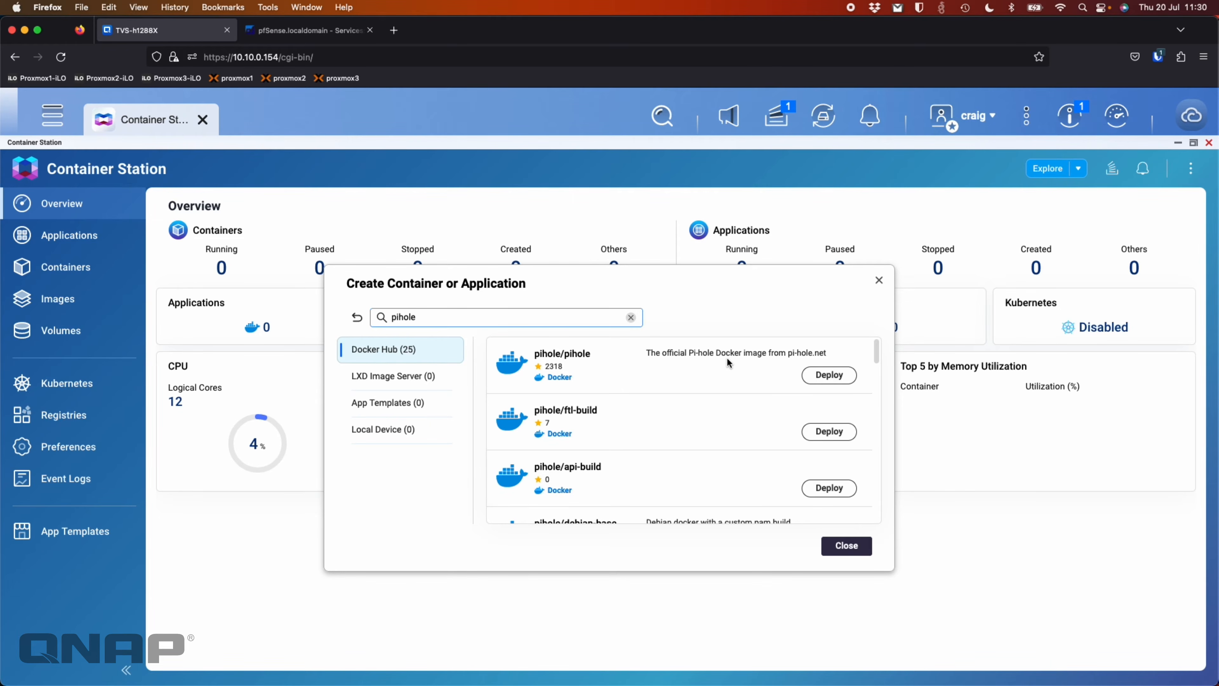
Deploy the official pihole/pihole Docker image in version latest and name the container pihole
{"action": "left_click", "coordinate": [837, 375]}
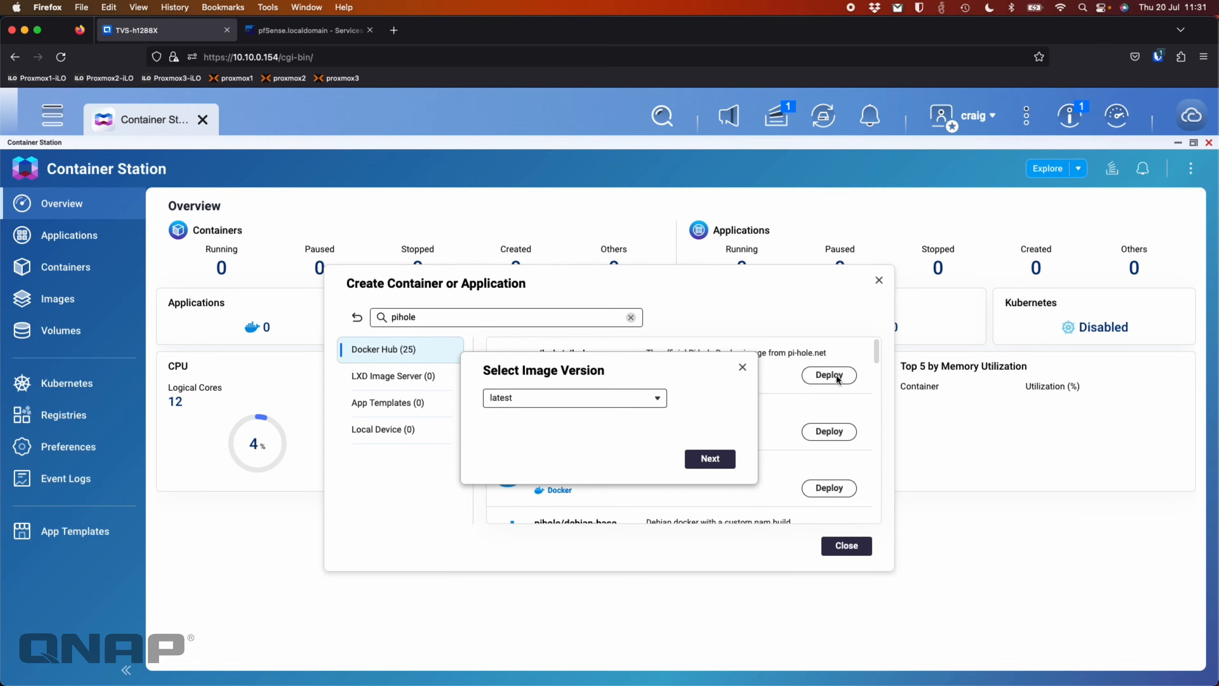
{"action": "left_click", "coordinate": [657, 398]}
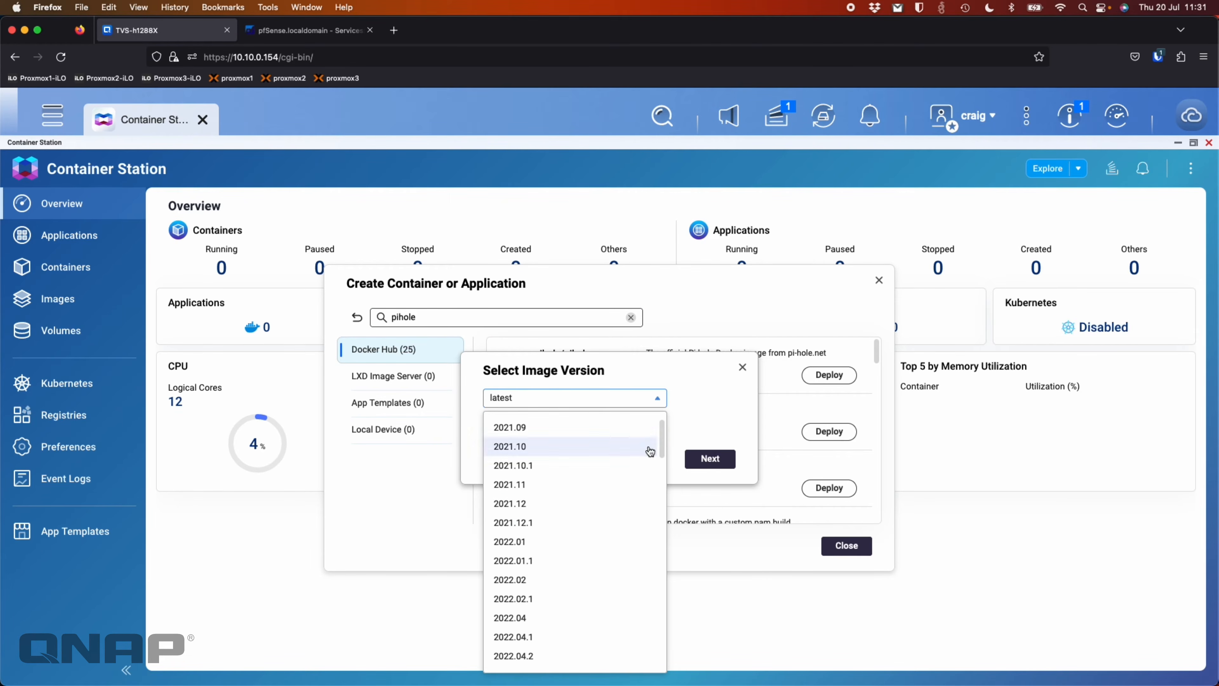
{"action": "left_click_drag", "start_coordinate": [667, 431], "coordinate": [670, 588]}
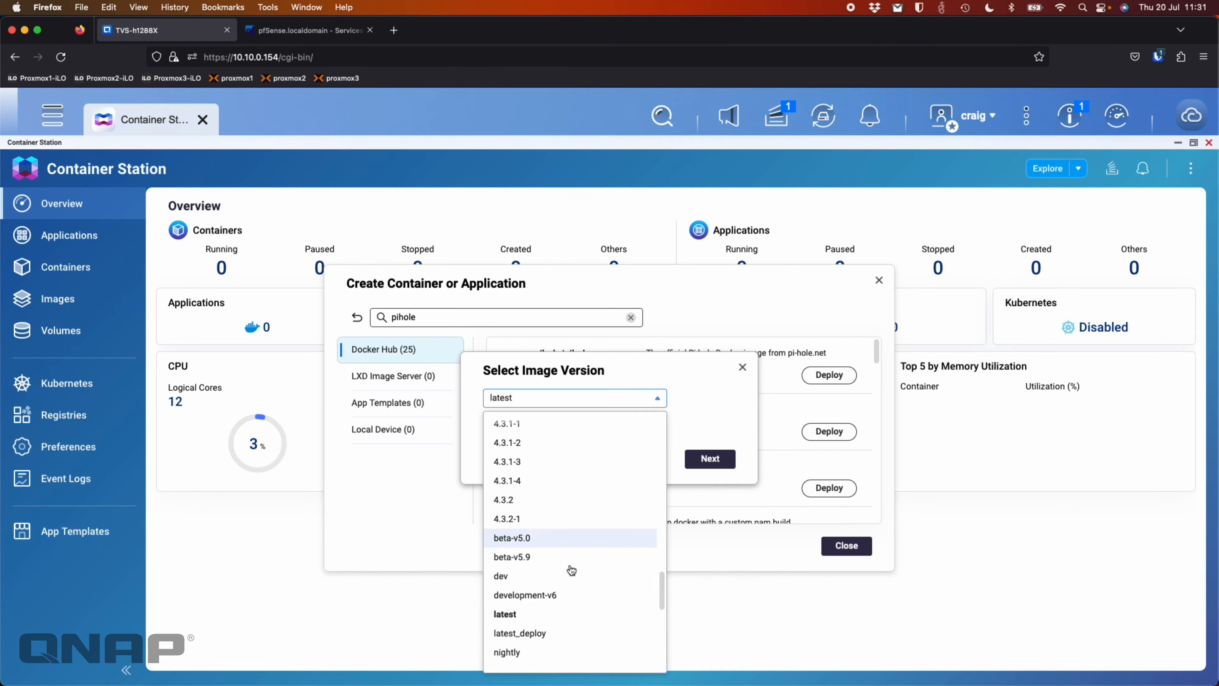
{"action": "left_click", "coordinate": [728, 418]}
{"action": "left_click", "coordinate": [710, 459]}
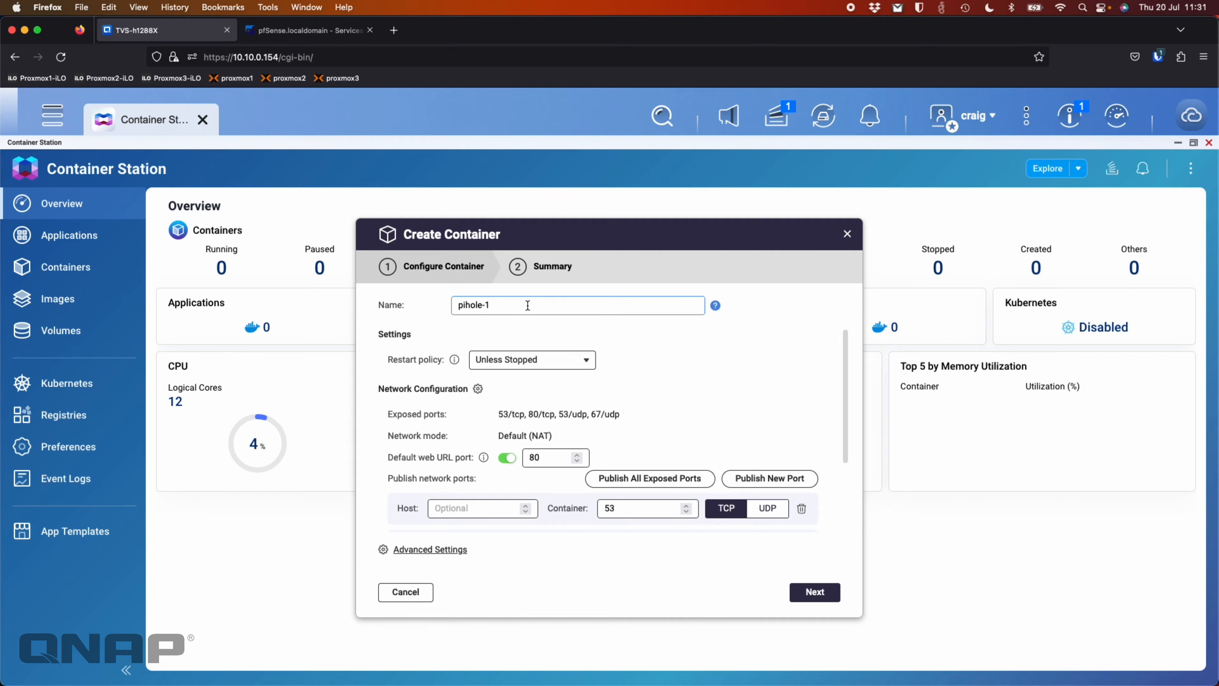
{"action": "key", "text": "BackSpace"}
{"action": "key", "text": "BackSpace"}
Review the available restart policies and read their help descriptions, keeping Unless Stopped
{"action": "left_click", "coordinate": [548, 368]}
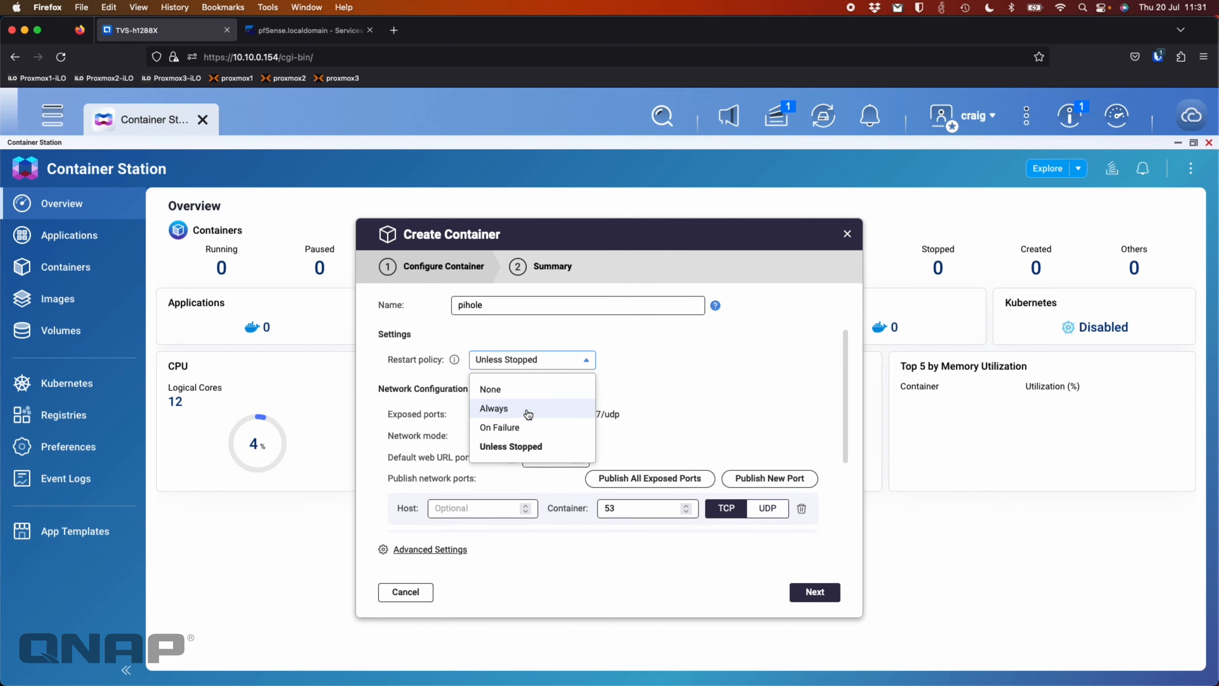
{"action": "left_click", "coordinate": [712, 354]}
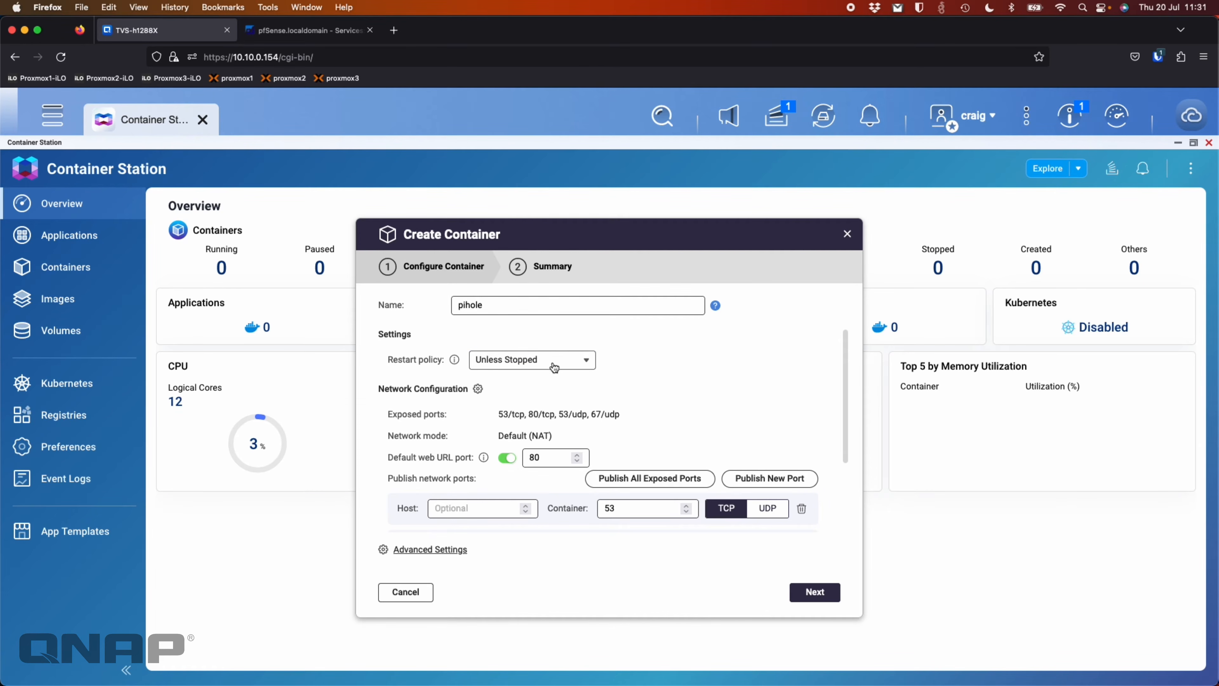
{"action": "left_click", "coordinate": [454, 361]}
{"action": "scroll", "coordinate": [598, 407], "scroll_direction": "down", "scroll_amount": 4}
{"action": "scroll", "coordinate": [598, 406], "scroll_direction": "up", "scroll_amount": 2}
{"action": "scroll", "coordinate": [598, 407], "scroll_direction": "down", "scroll_amount": 2}
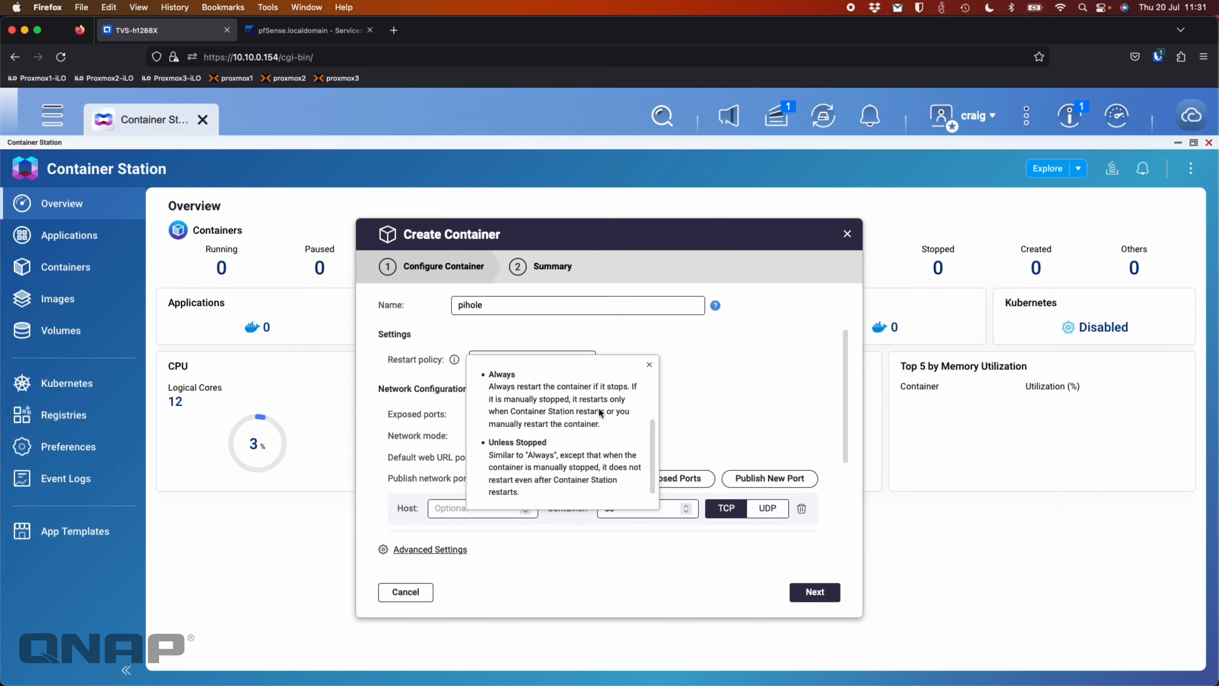
{"action": "scroll", "coordinate": [550, 470], "scroll_direction": "down", "scroll_amount": 1}
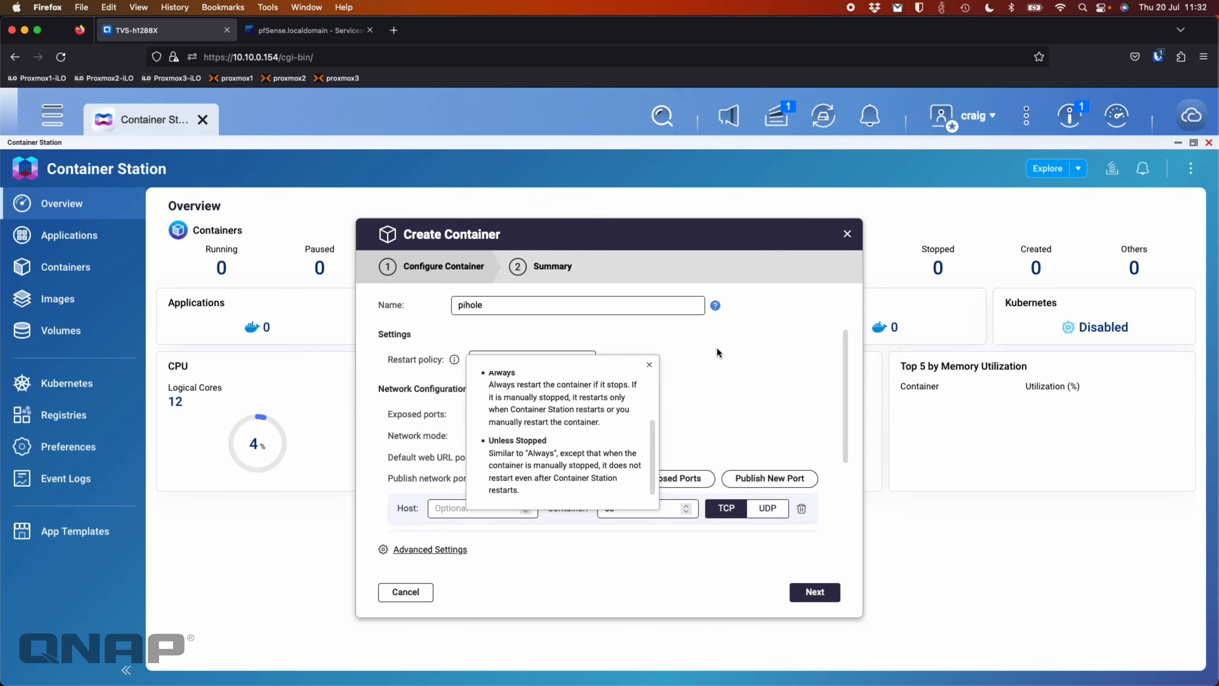
{"action": "left_click", "coordinate": [649, 364]}
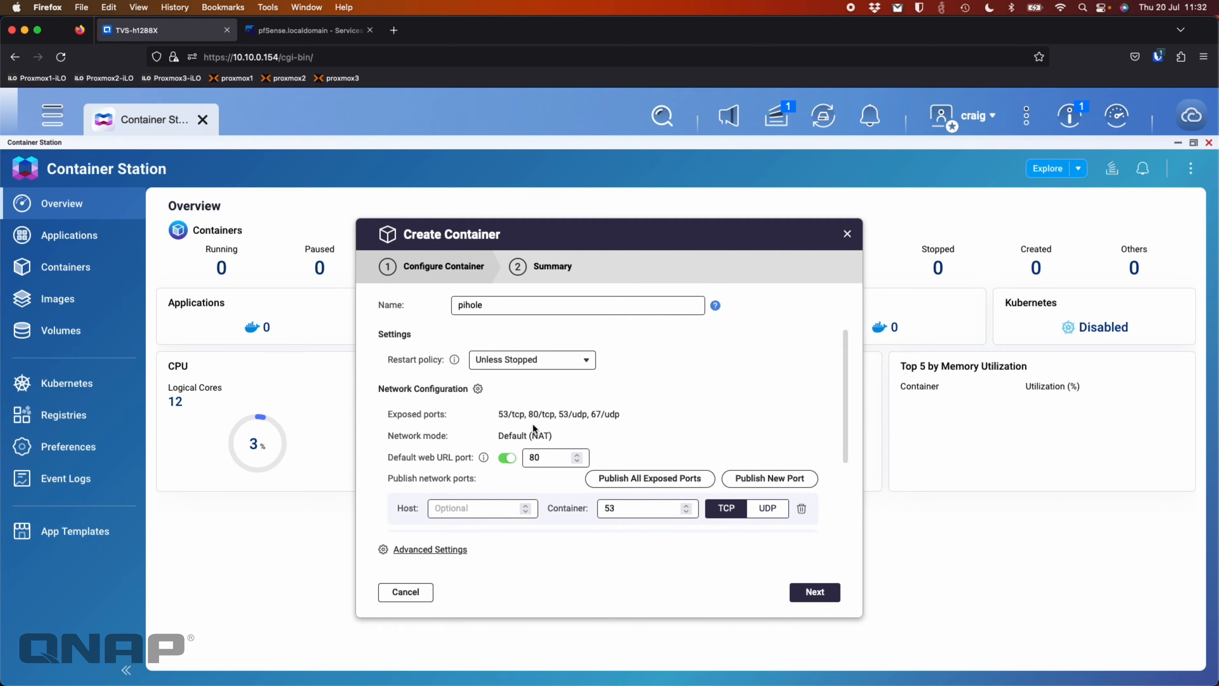
Set the container's network mode to custom Bridge in the advanced settings
{"action": "left_click", "coordinate": [433, 549]}
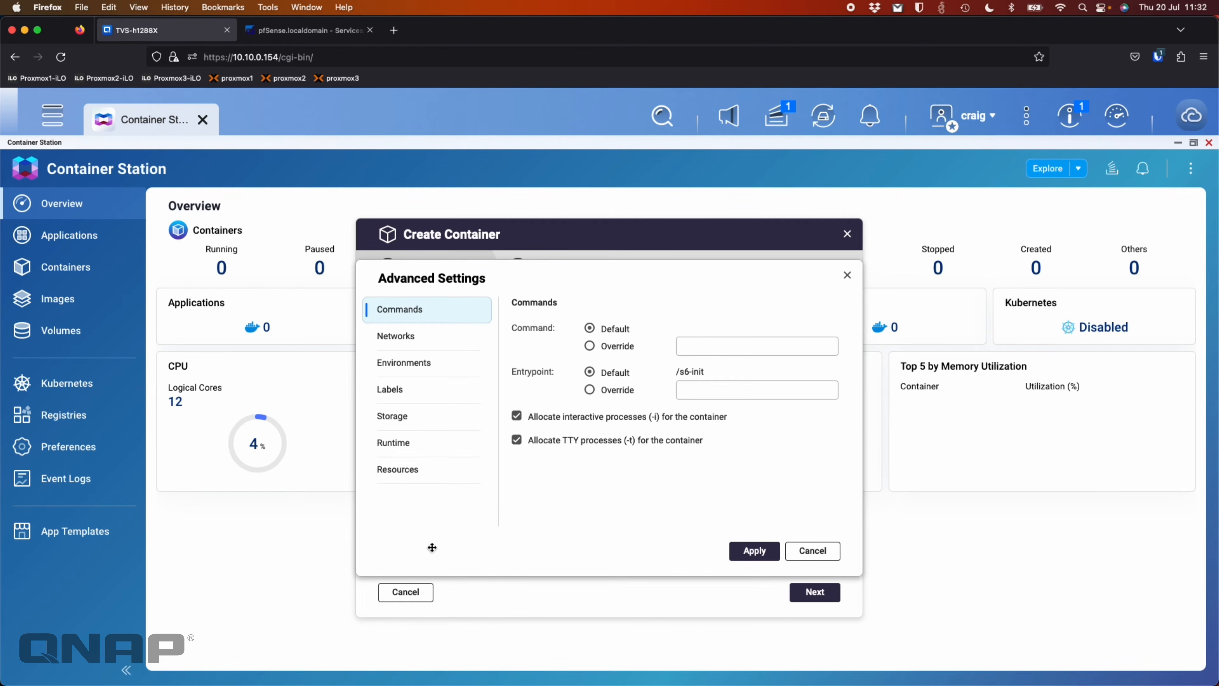
{"action": "left_click", "coordinate": [424, 338]}
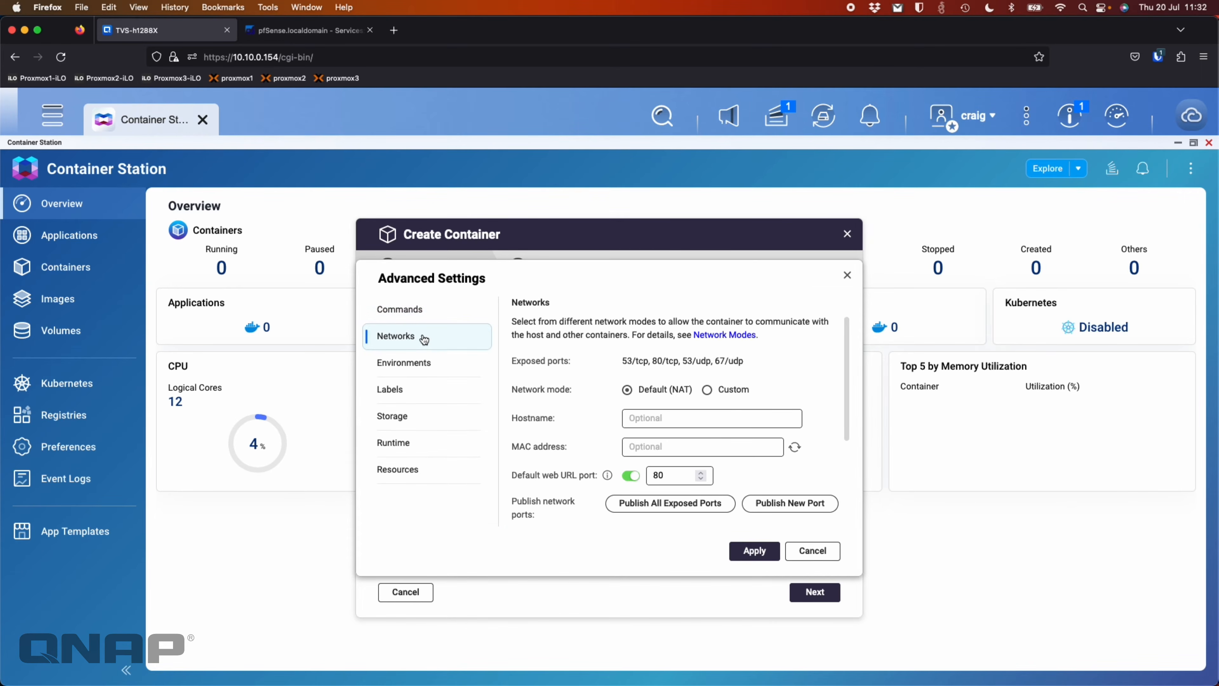
{"action": "left_click", "coordinate": [723, 391]}
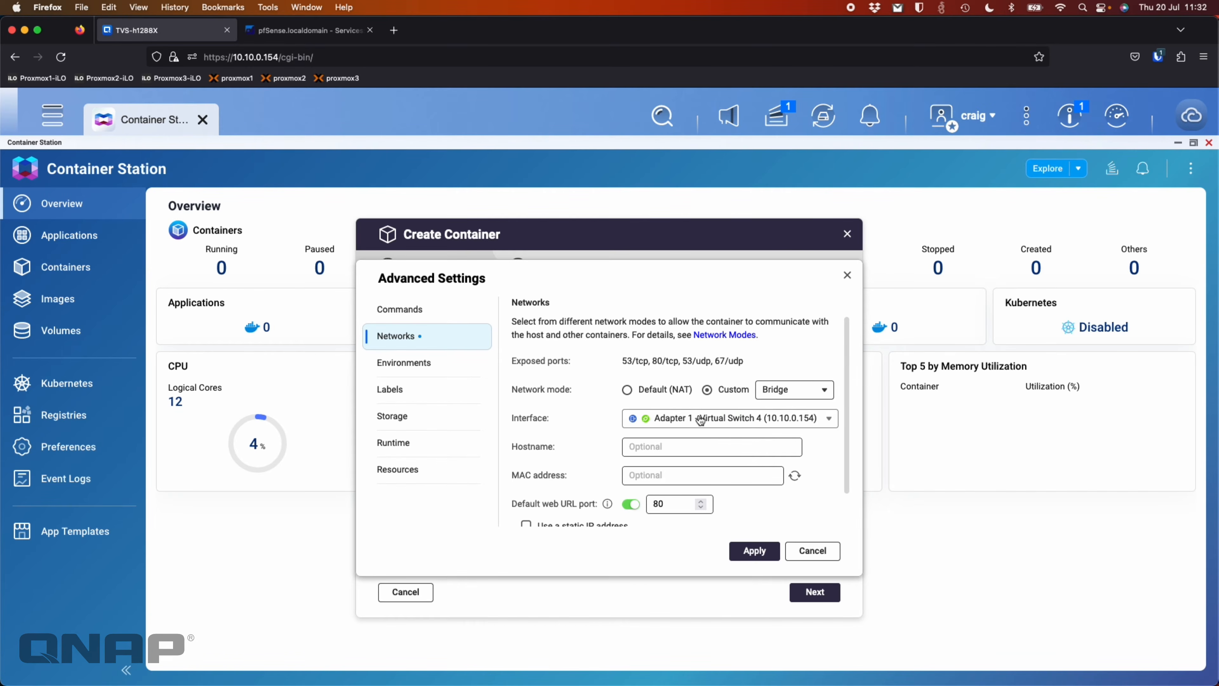
Enable a static IP address for the container and set it to 10.10.20.20
{"action": "scroll", "coordinate": [700, 420], "scroll_direction": "down", "scroll_amount": 1}
{"action": "scroll", "coordinate": [701, 420], "scroll_direction": "down", "scroll_amount": 2}
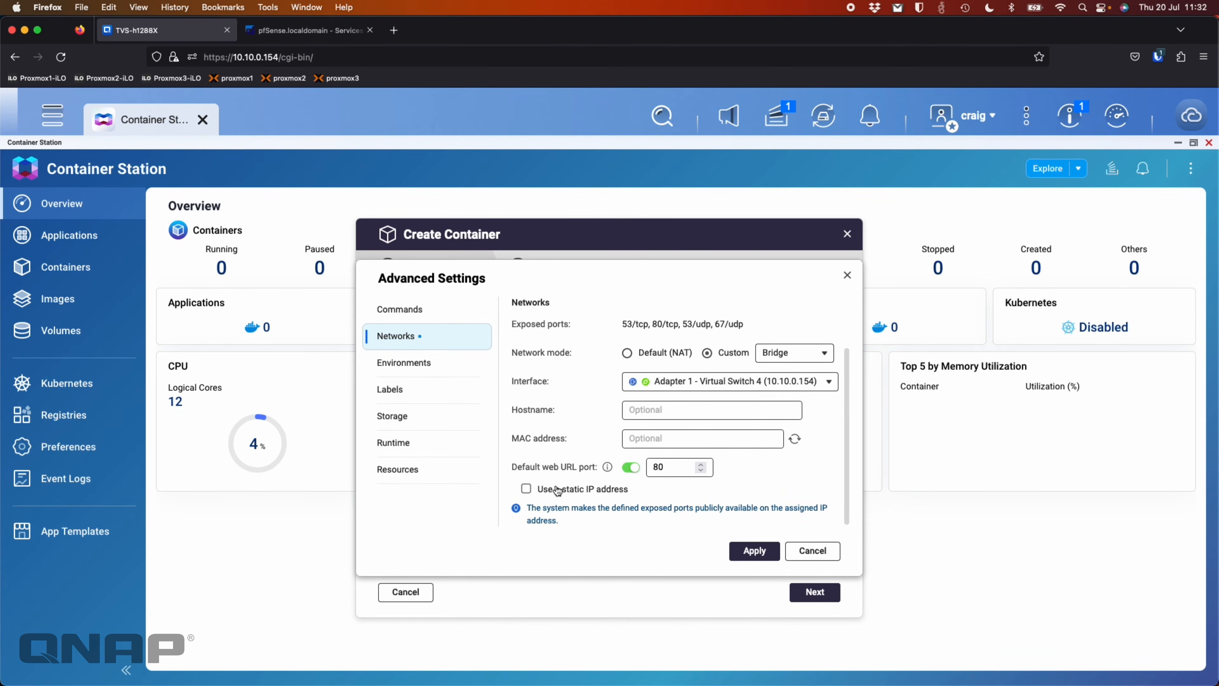
{"action": "left_click", "coordinate": [527, 489]}
{"action": "scroll", "coordinate": [618, 478], "scroll_direction": "down", "scroll_amount": 7}
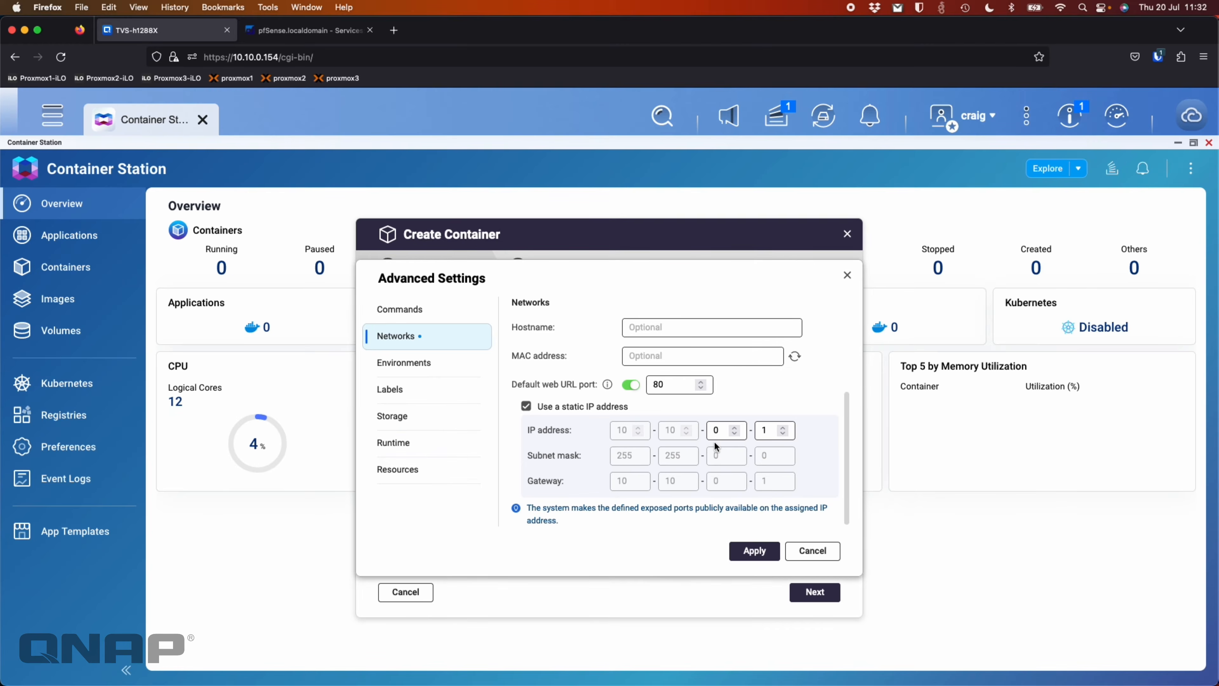
{"action": "left_click_drag", "start_coordinate": [727, 429], "coordinate": [678, 436]}
{"action": "type", "text": "20"}
{"action": "key", "text": "Tab"}
{"action": "type", "text": "20"}
{"action": "left_click", "coordinate": [800, 407]}
Review the container's advanced settings for labels, storage, runtime, resources, commands, environments and networks
{"action": "left_click", "coordinate": [448, 379]}
{"action": "left_click", "coordinate": [436, 396]}
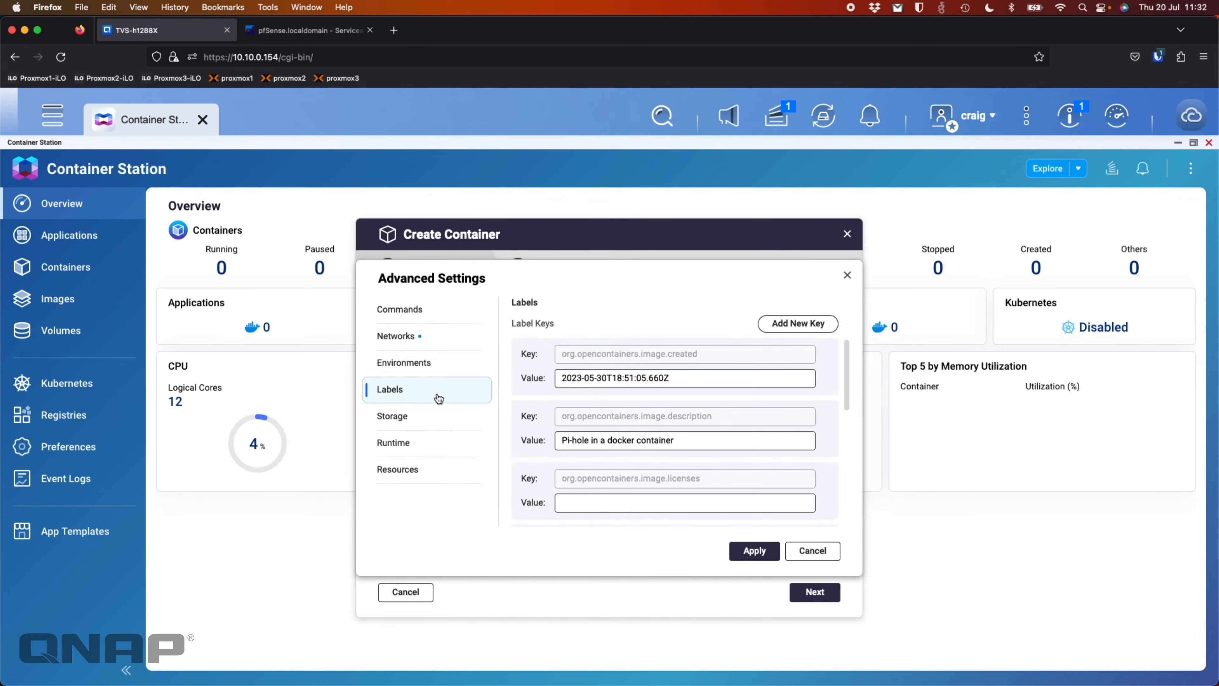
{"action": "left_click", "coordinate": [430, 418]}
{"action": "left_click", "coordinate": [430, 441]}
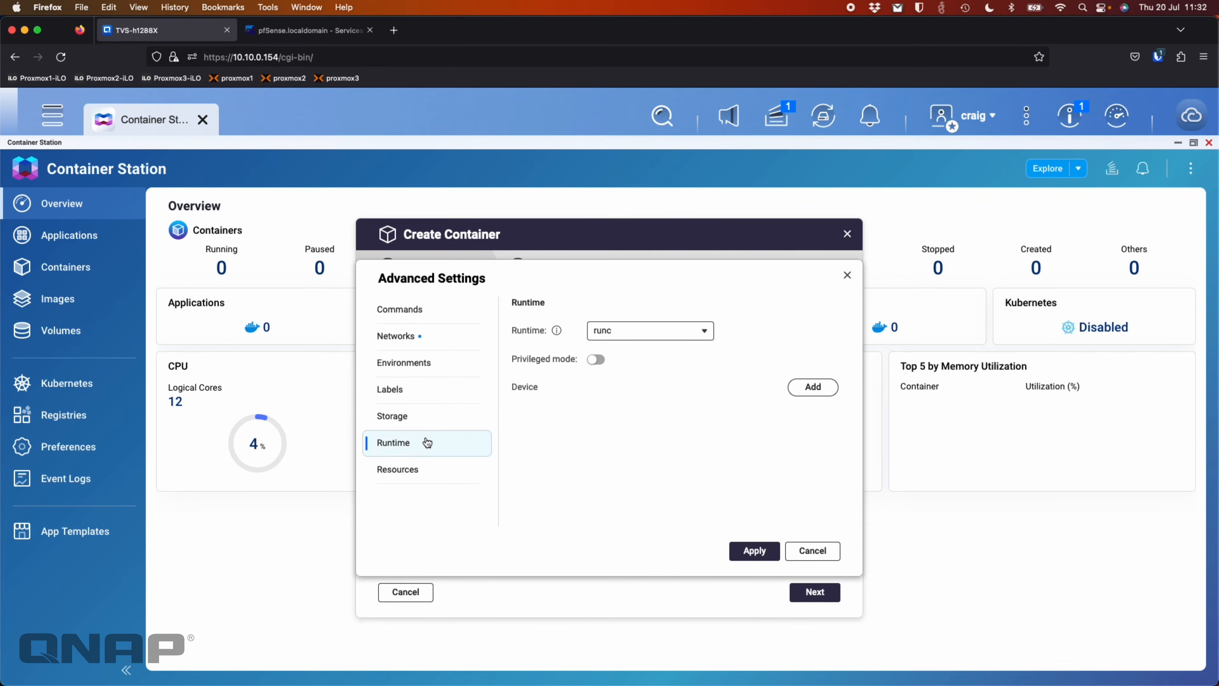
{"action": "left_click", "coordinate": [424, 469]}
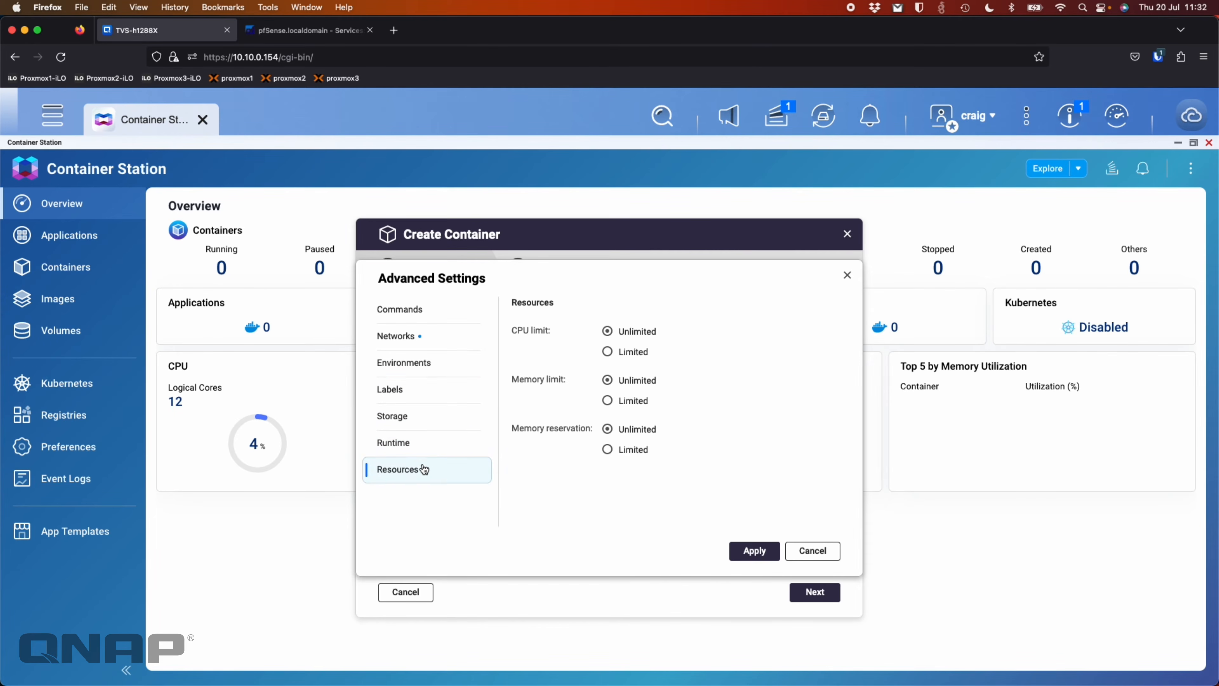
{"action": "left_click", "coordinate": [423, 310]}
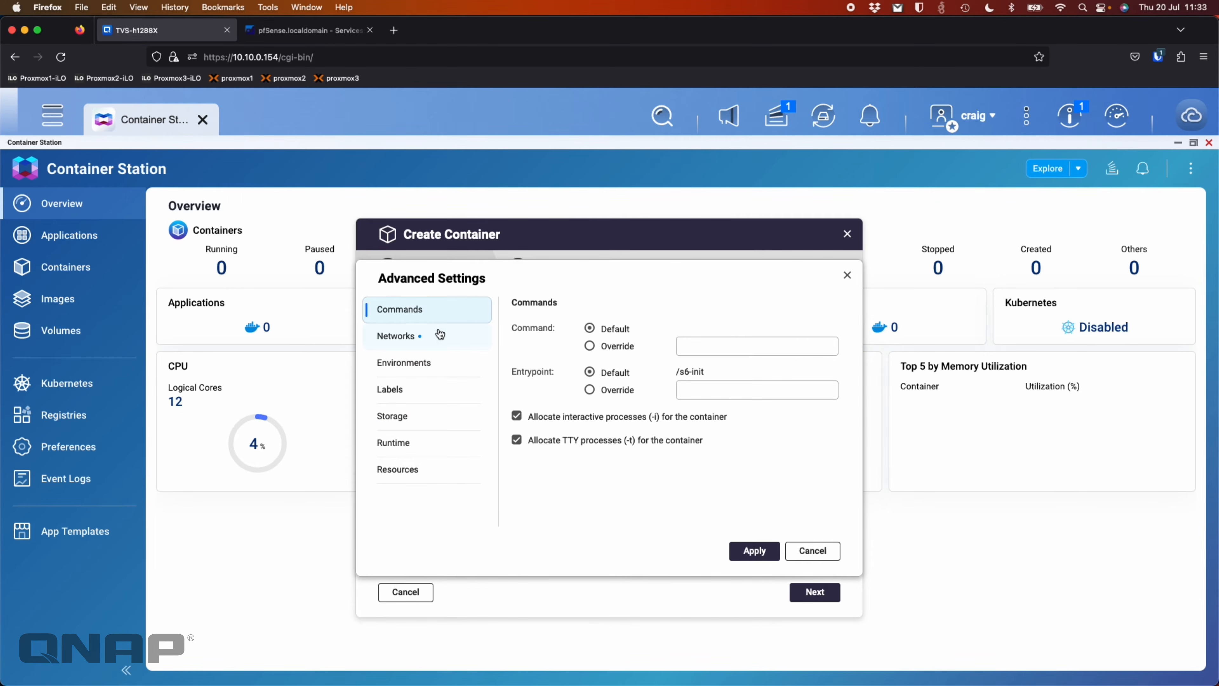
{"action": "left_click", "coordinate": [421, 345]}
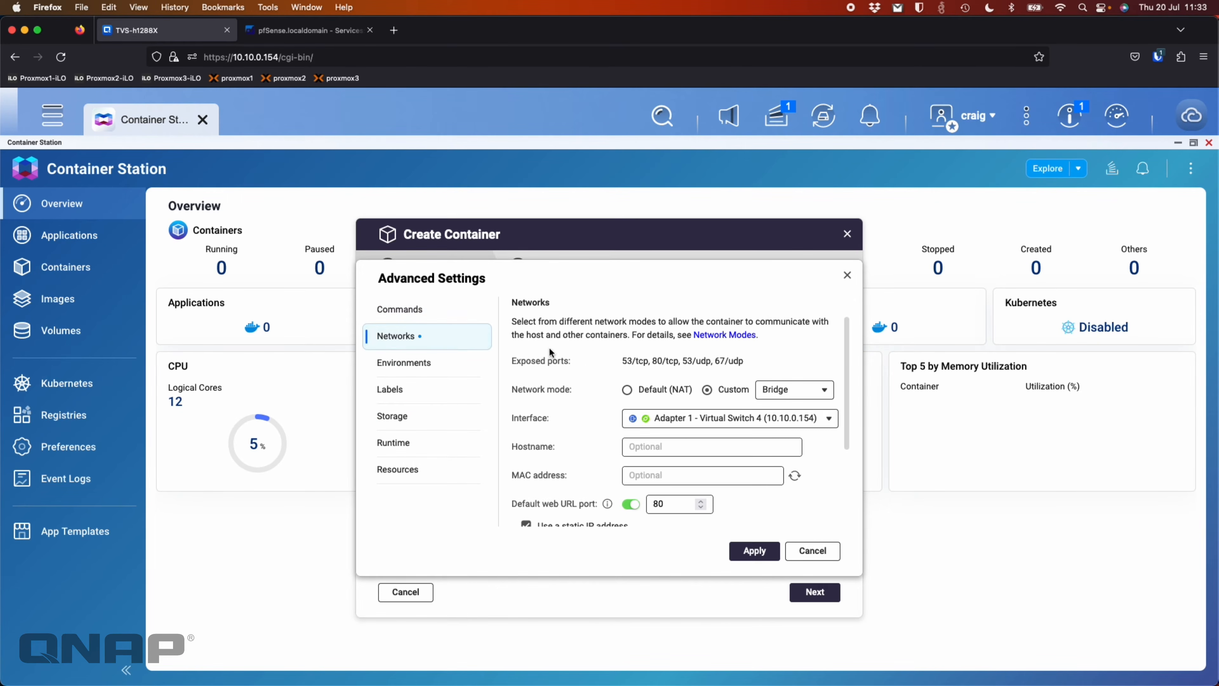
{"action": "left_click", "coordinate": [414, 368]}
{"action": "left_click", "coordinate": [417, 343]}
Apply the advanced settings, check the configuration summary and finish creating the pihole container
{"action": "left_click", "coordinate": [751, 550]}
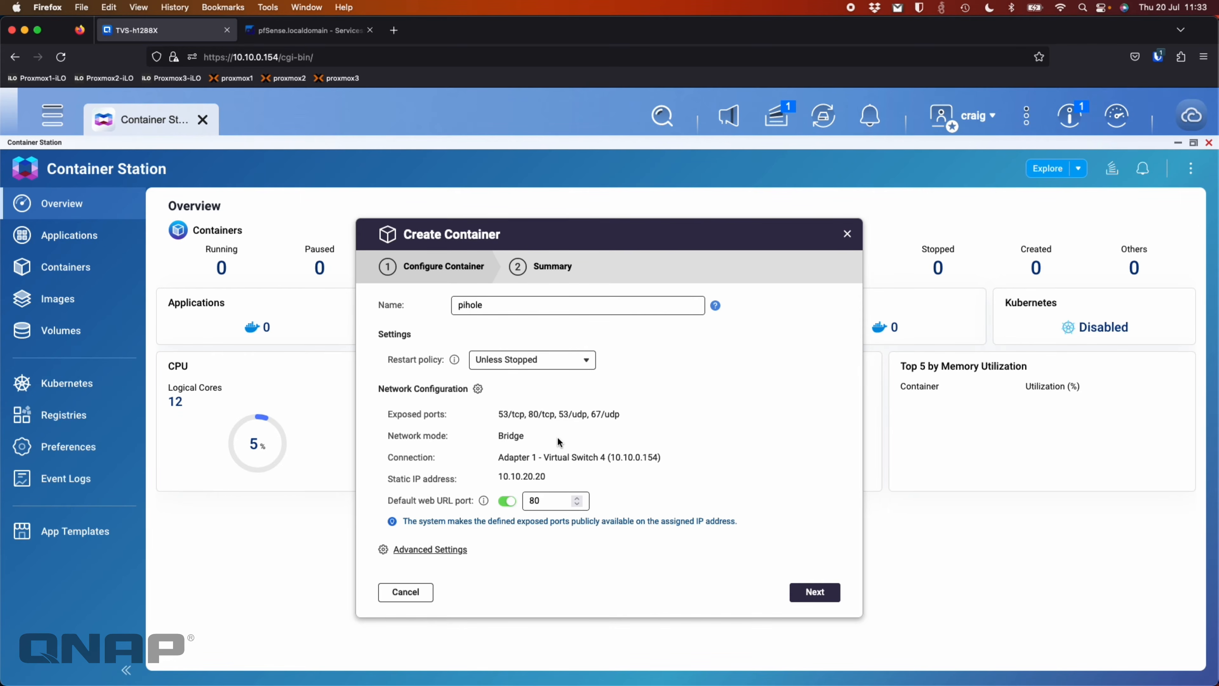
{"action": "left_click", "coordinate": [815, 594]}
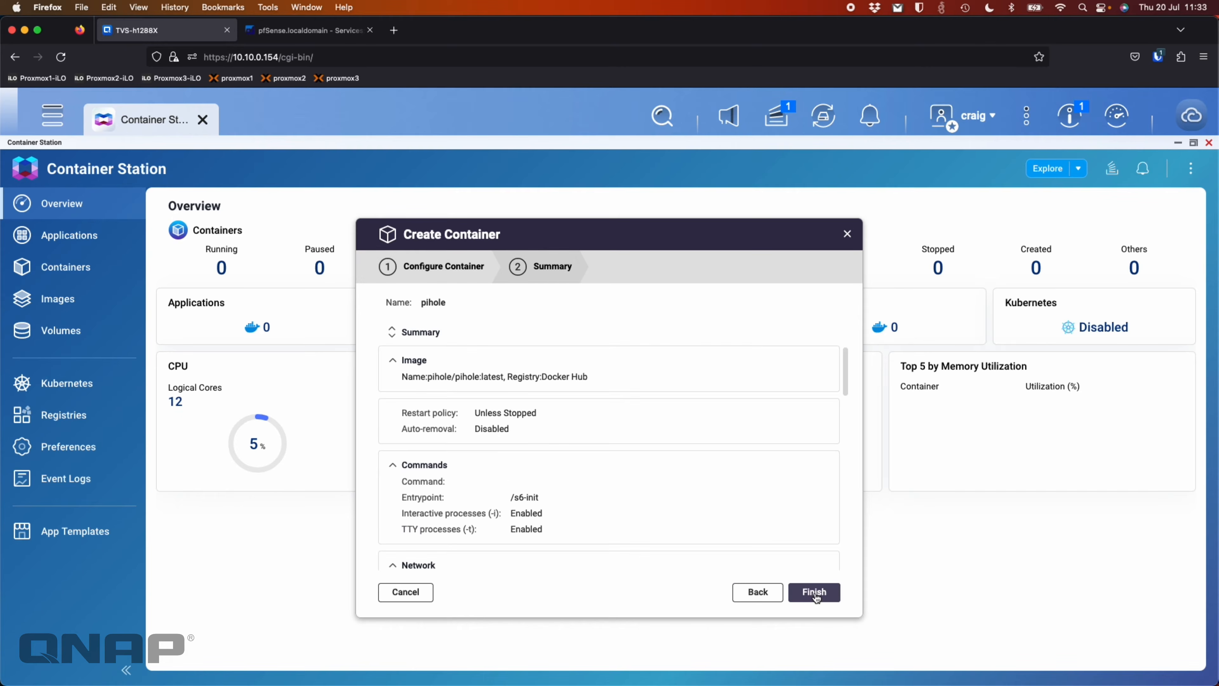
{"action": "scroll", "coordinate": [432, 405], "scroll_direction": "down", "scroll_amount": 3}
{"action": "scroll", "coordinate": [432, 403], "scroll_direction": "up", "scroll_amount": 3}
{"action": "left_click", "coordinate": [814, 594]}
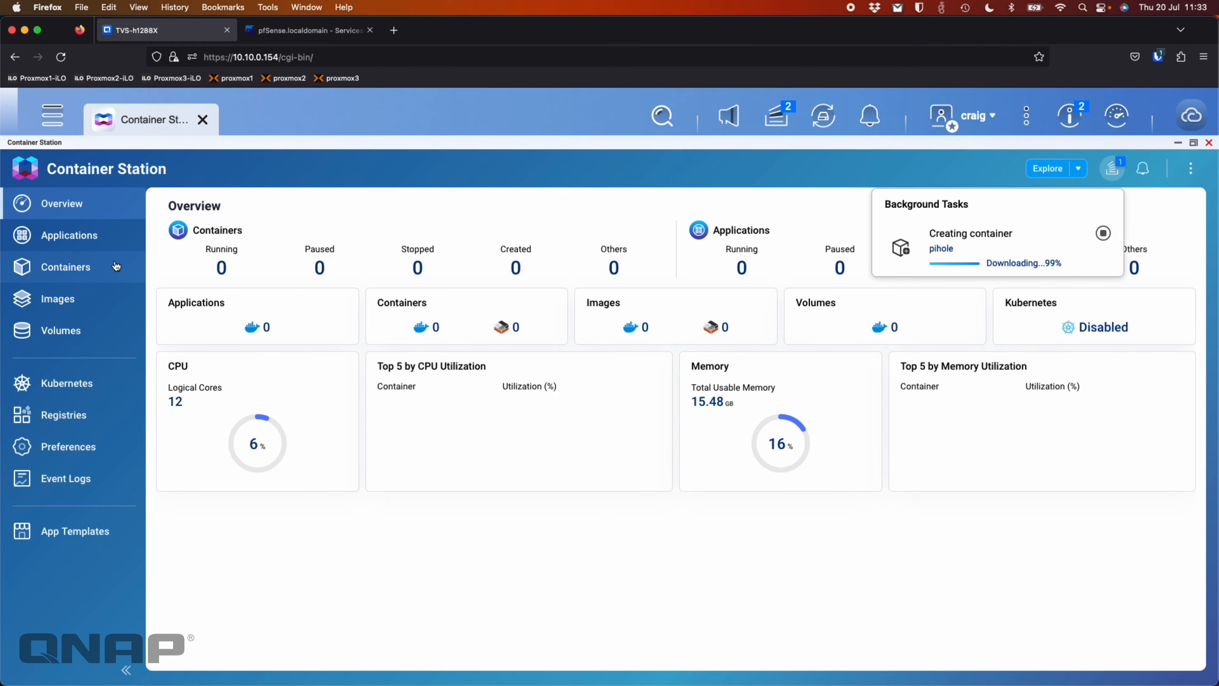
Open the pihole container's details and run the /bin/bash console inside it
{"action": "left_click", "coordinate": [73, 271]}
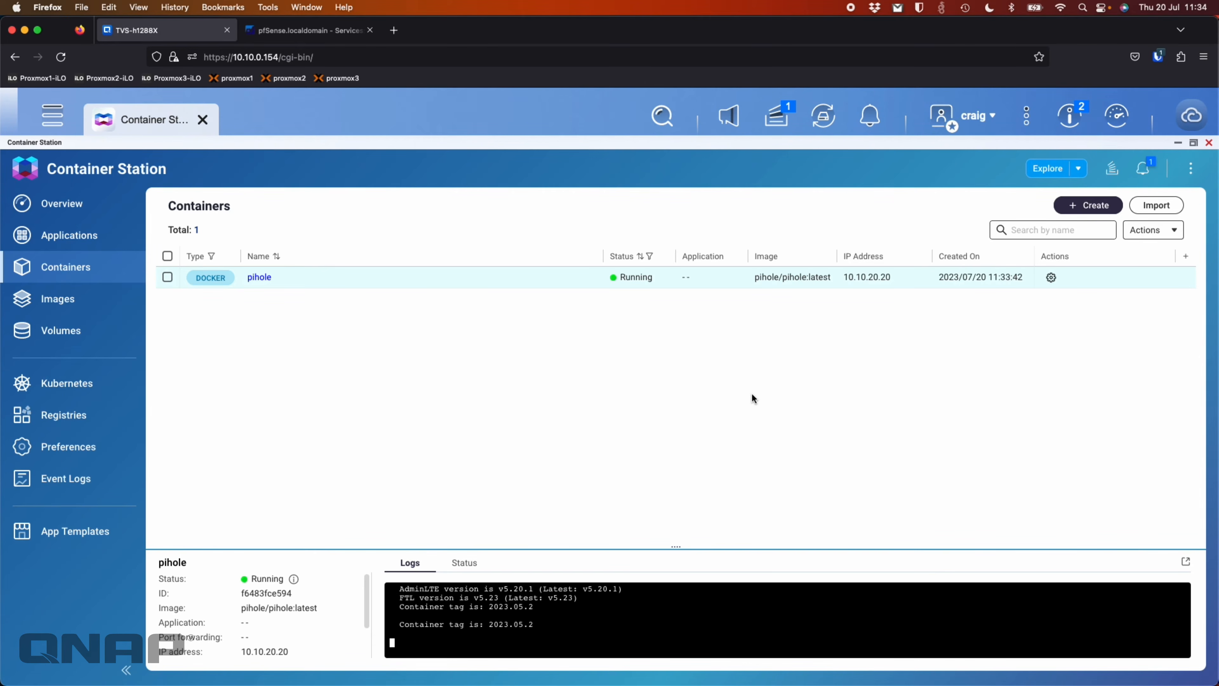
{"action": "left_click", "coordinate": [259, 278]}
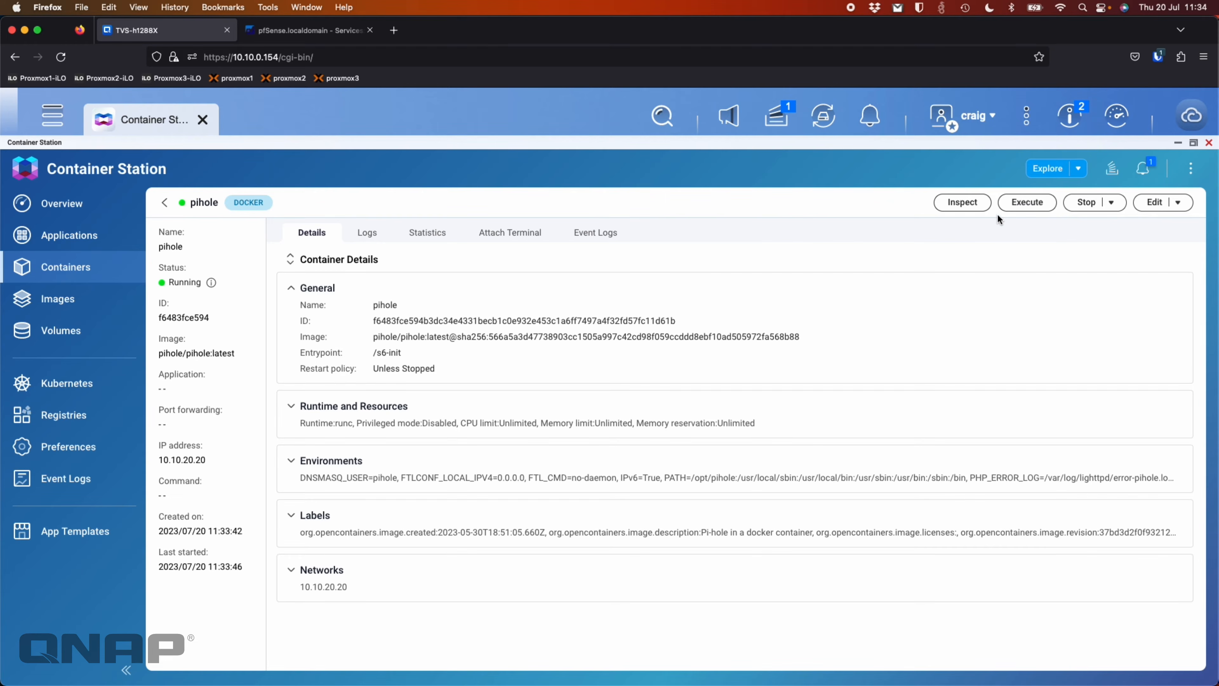
{"action": "left_click", "coordinate": [1024, 204]}
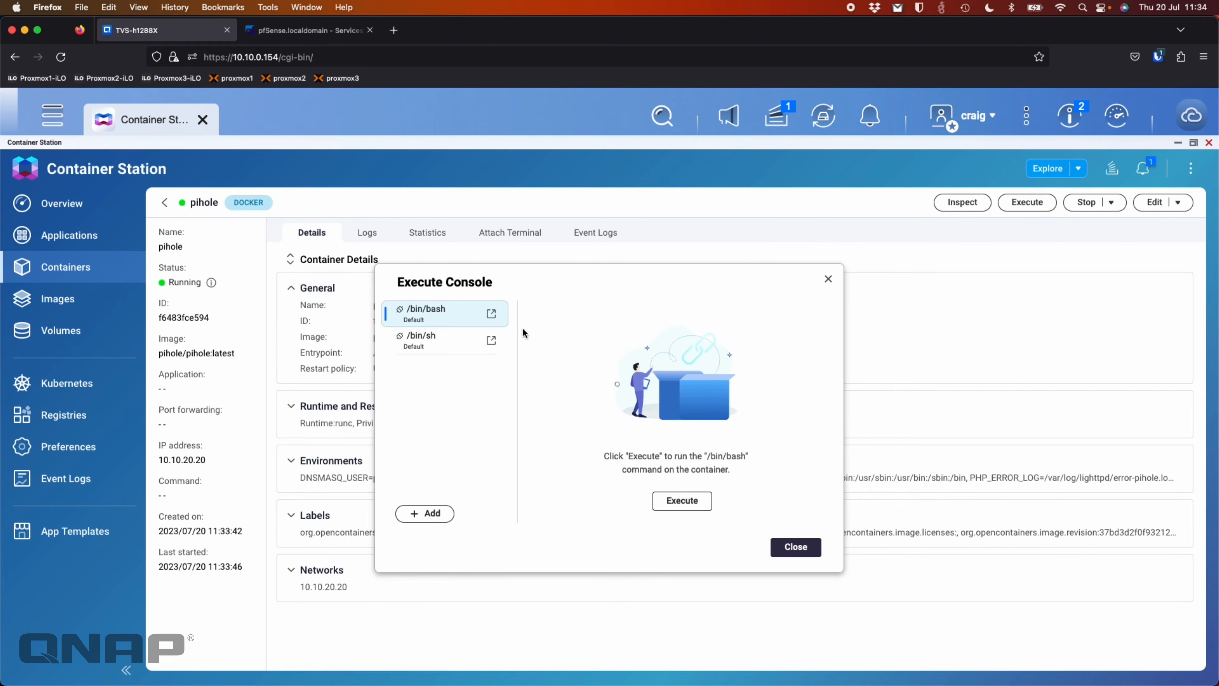
{"action": "left_click", "coordinate": [689, 510]}
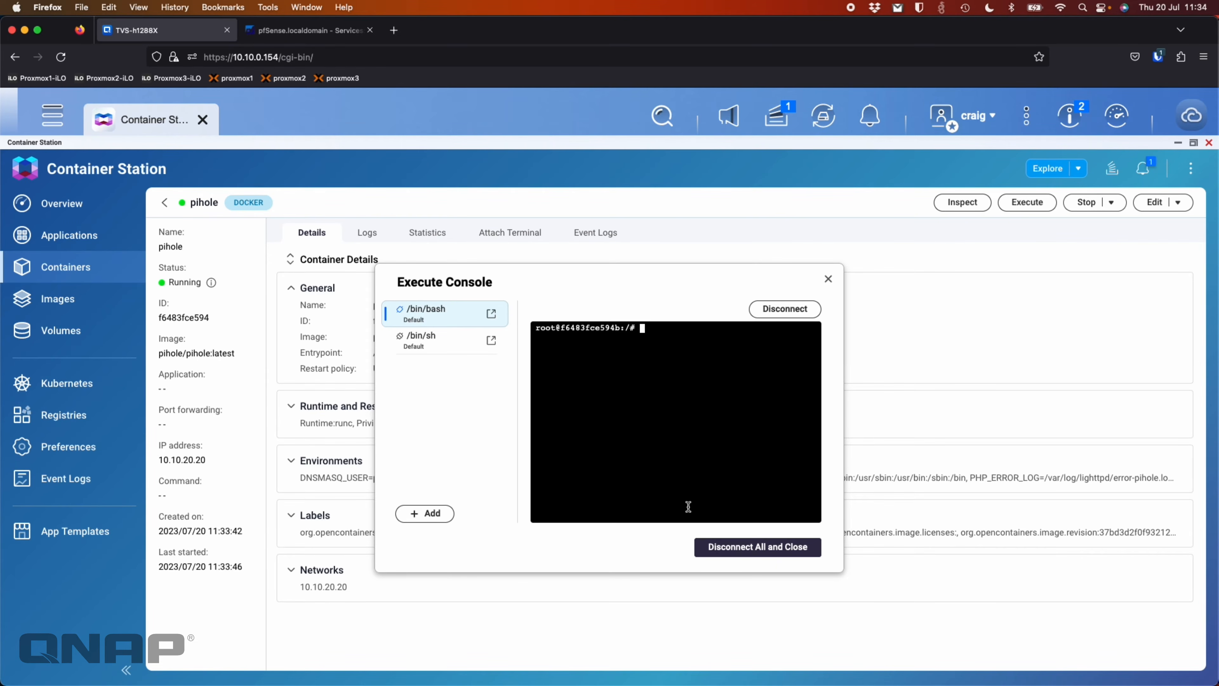
Run pihole -a -p to set and confirm a new admin password, then disconnect the console and close it
{"action": "type", "text": "pihole -a -p"}
{"action": "key", "text": "Return"}
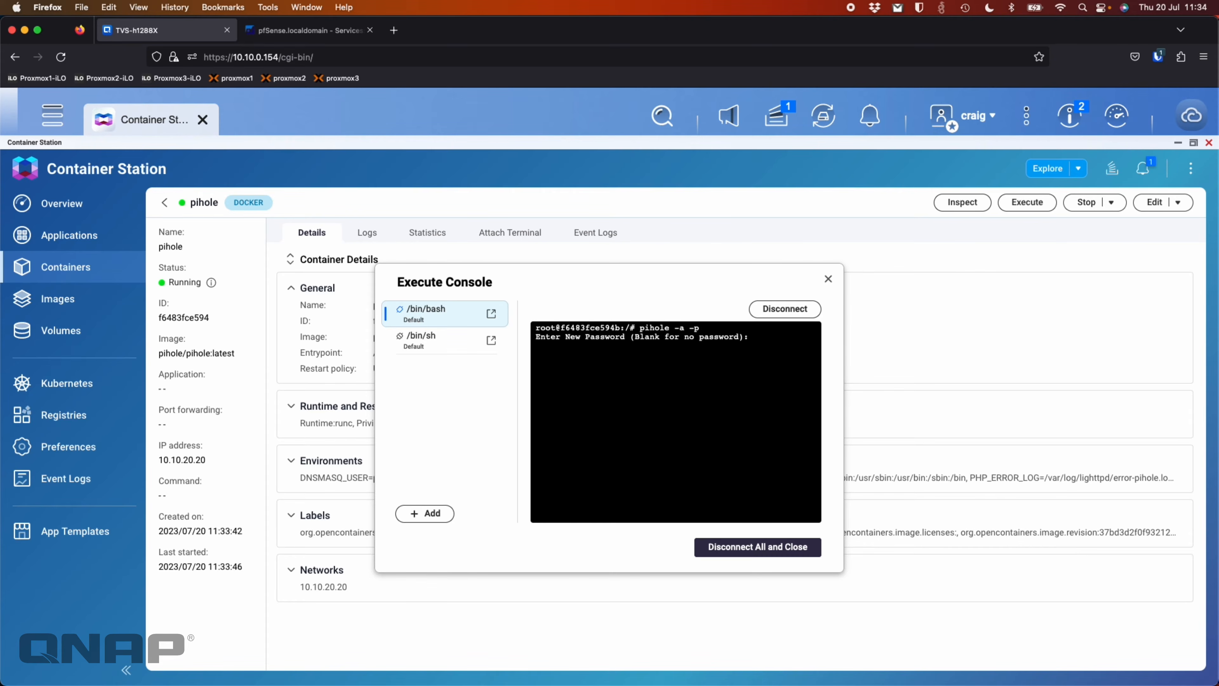
{"action": "key", "text": "Return"}
{"action": "key", "text": "Return"}
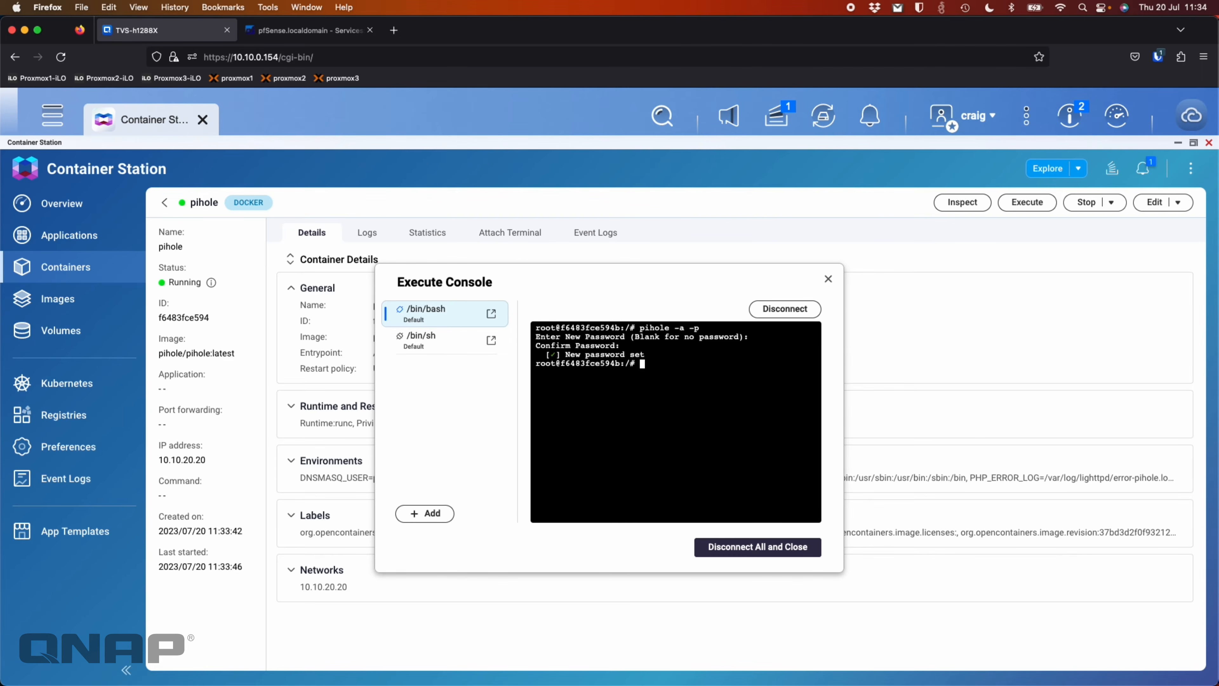
{"action": "left_click", "coordinate": [790, 309]}
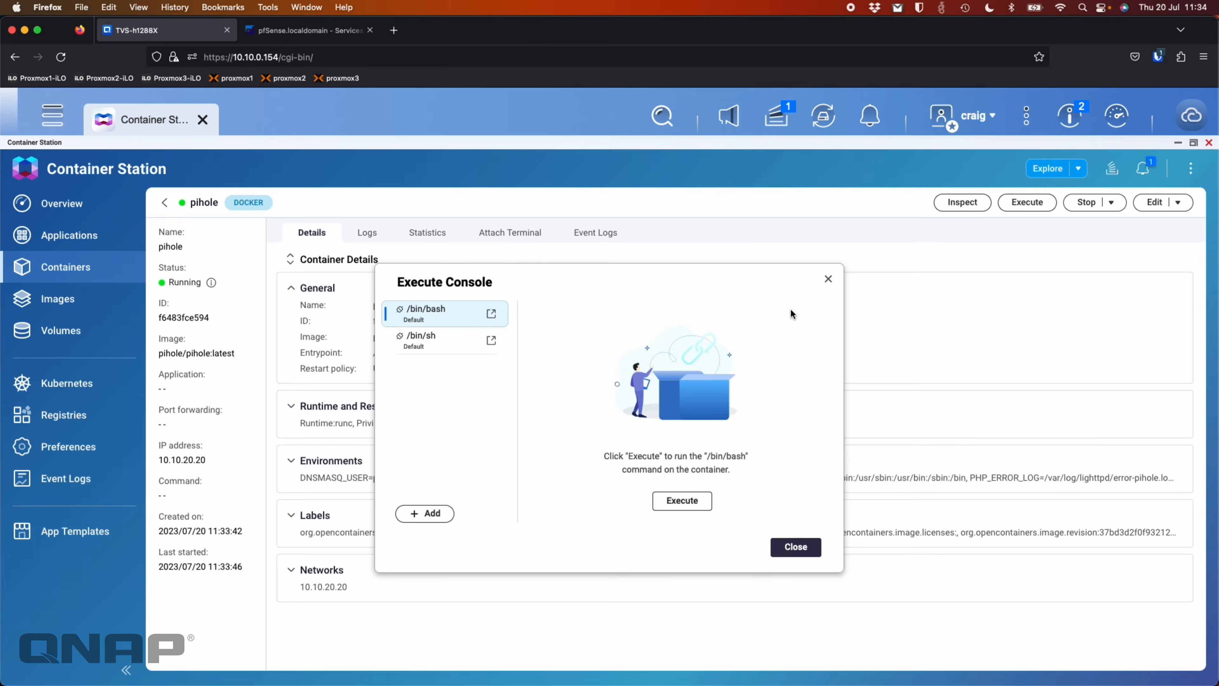
{"action": "left_click", "coordinate": [825, 281]}
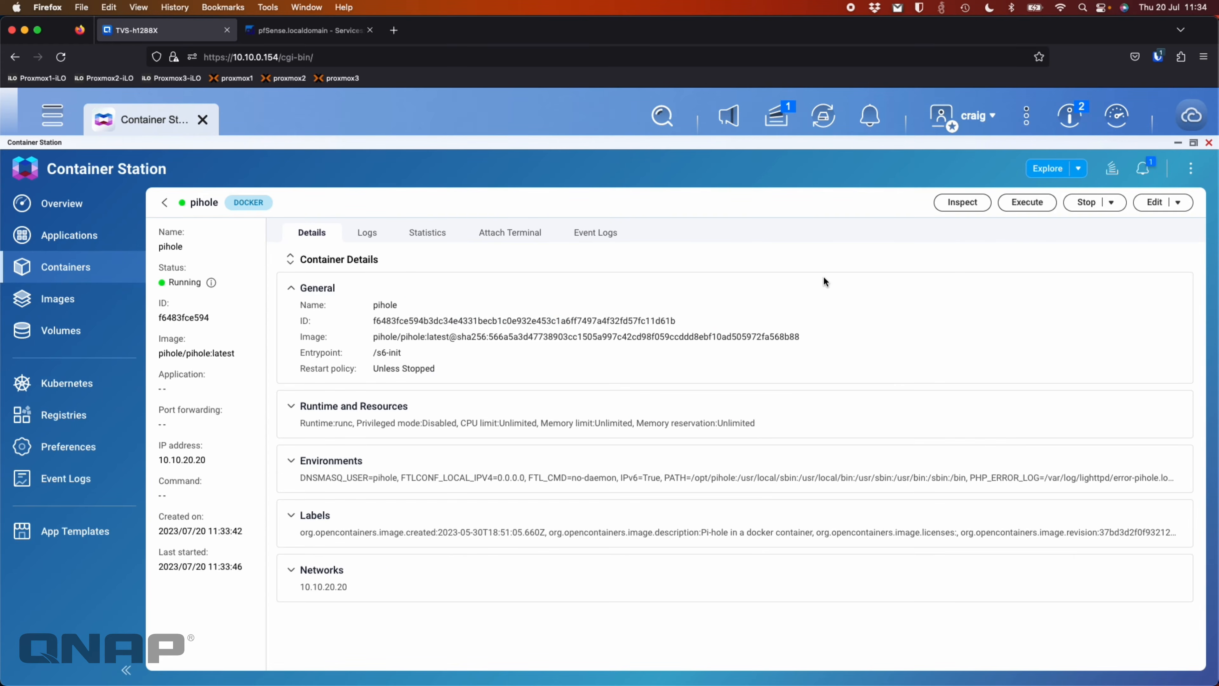
Check the Container Station overview and open the Pi-hole admin page at 10.10.20.20/admin in a new browser tab
{"action": "left_click", "coordinate": [110, 212]}
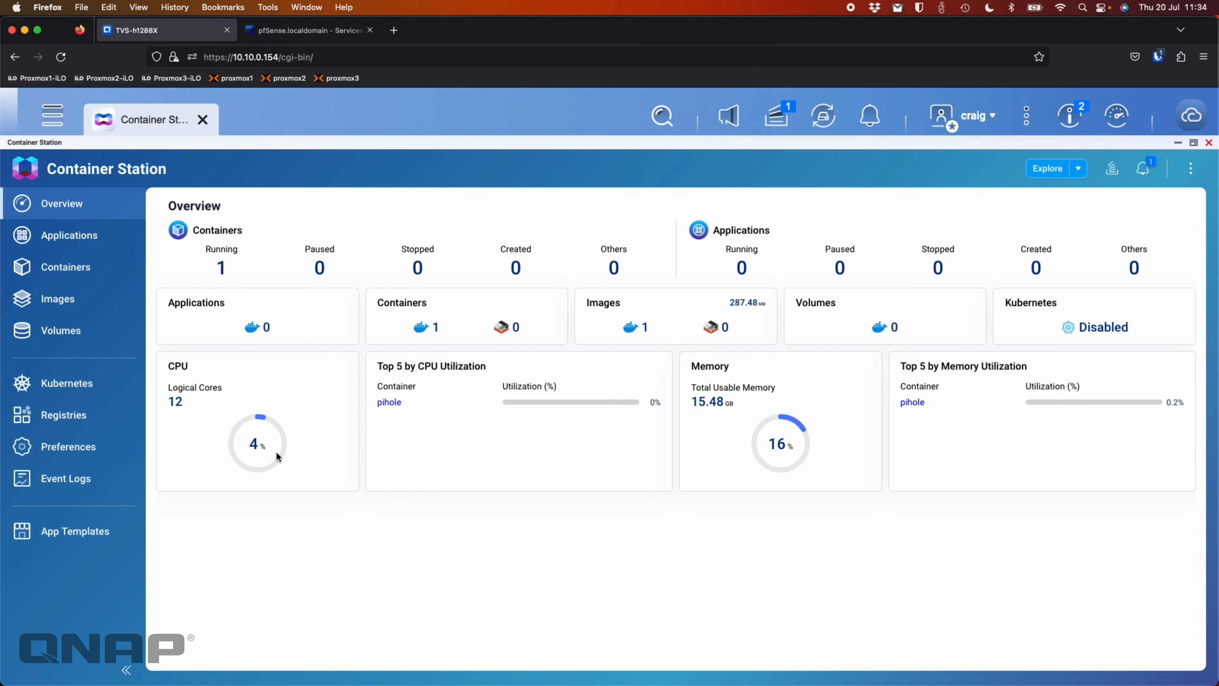
{"action": "left_click", "coordinate": [394, 31]}
{"action": "type", "text": "10."}
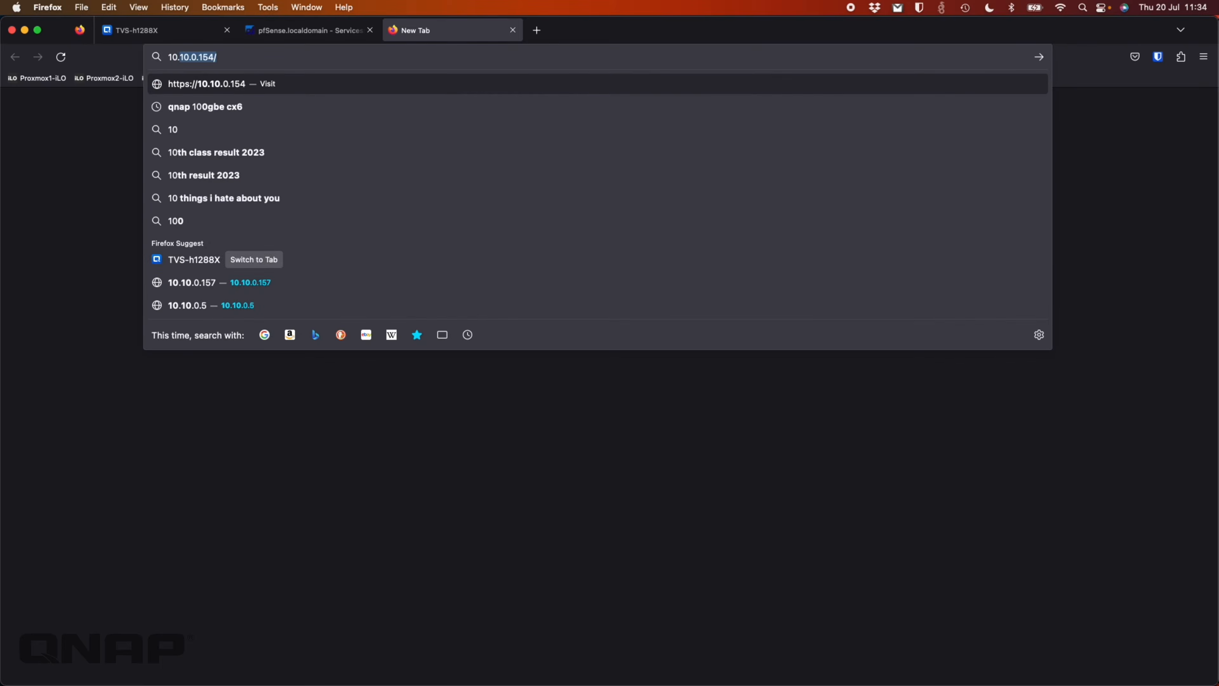
{"action": "type", "text": "10.20.20"}
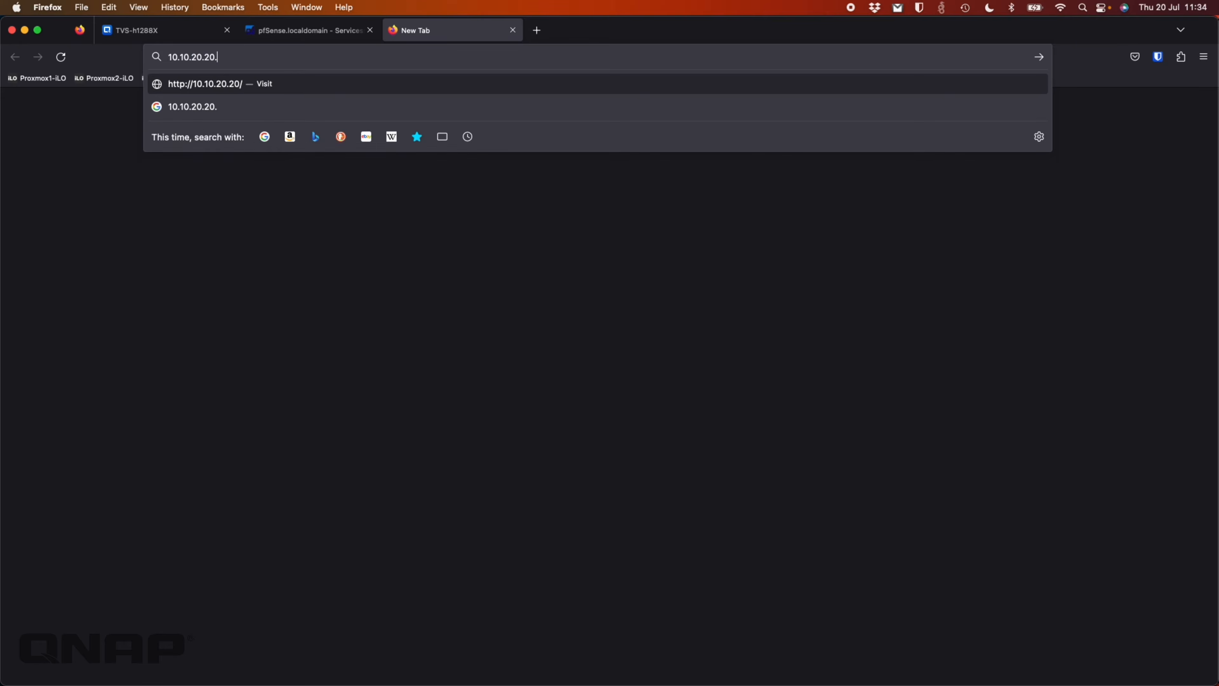
{"action": "type", "text": "/admin/"}
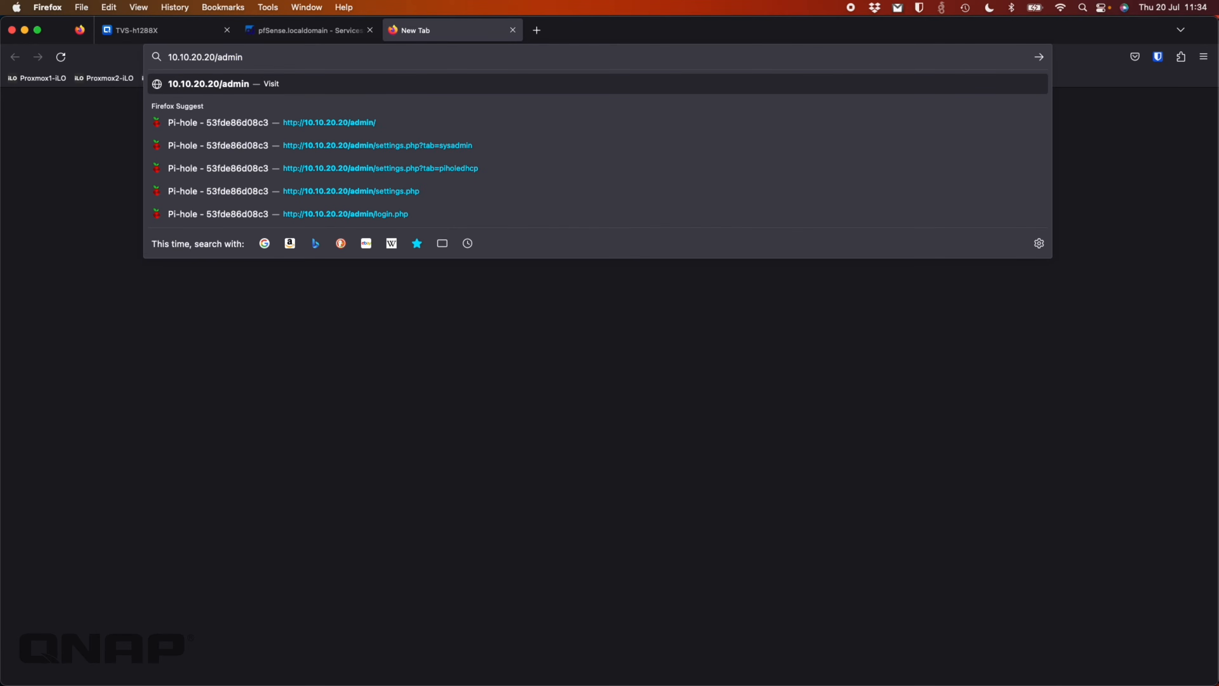
{"action": "key", "text": "Return"}
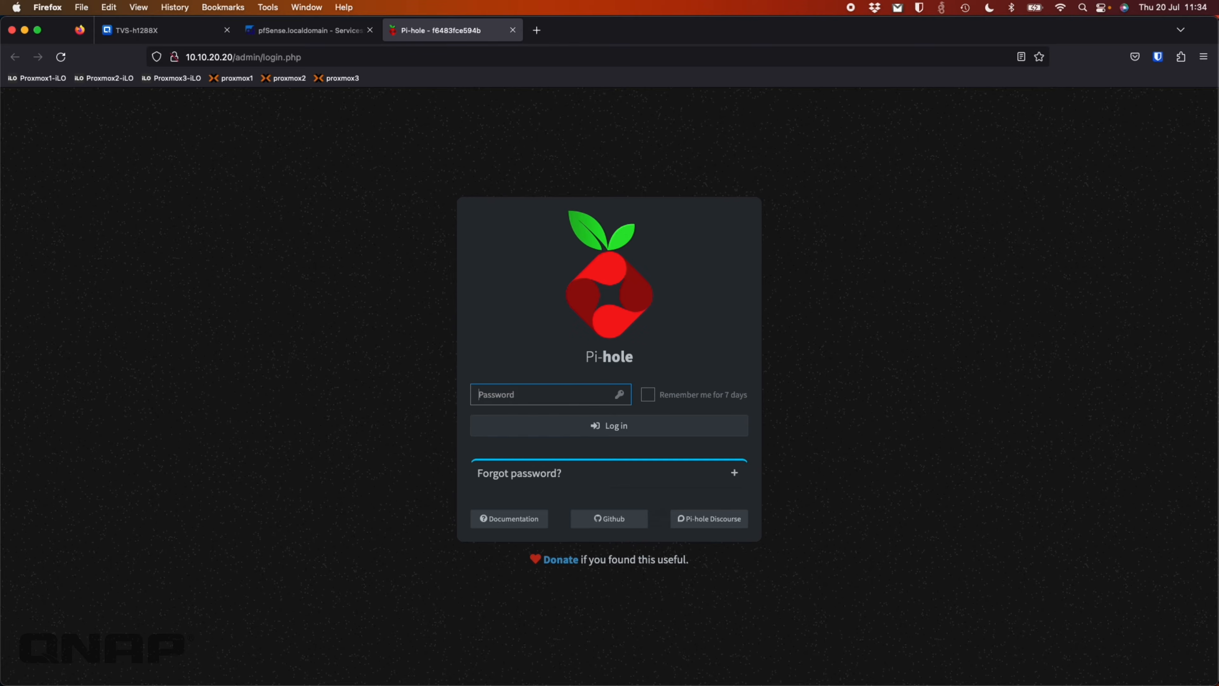
Log in to Pi-hole with the admin password, ticking remember me for 7 days, without saving the login in the browser
{"action": "type", "text": "•"}
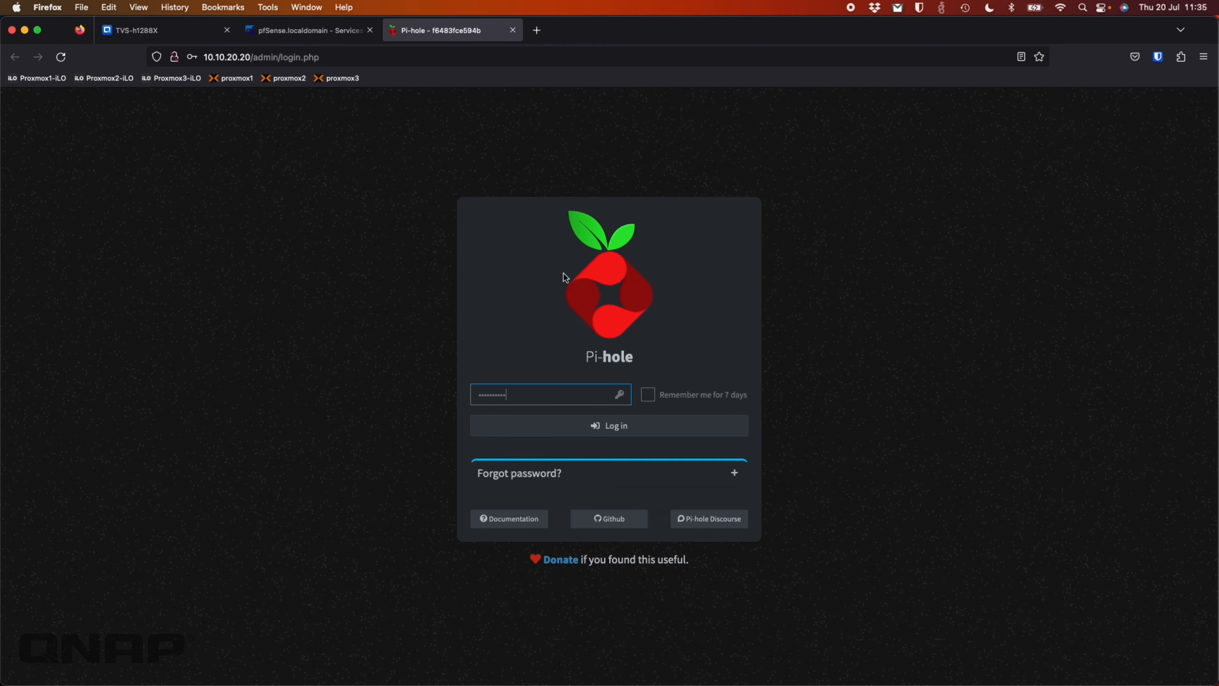
{"action": "left_click", "coordinate": [648, 394]}
{"action": "left_click", "coordinate": [598, 432]}
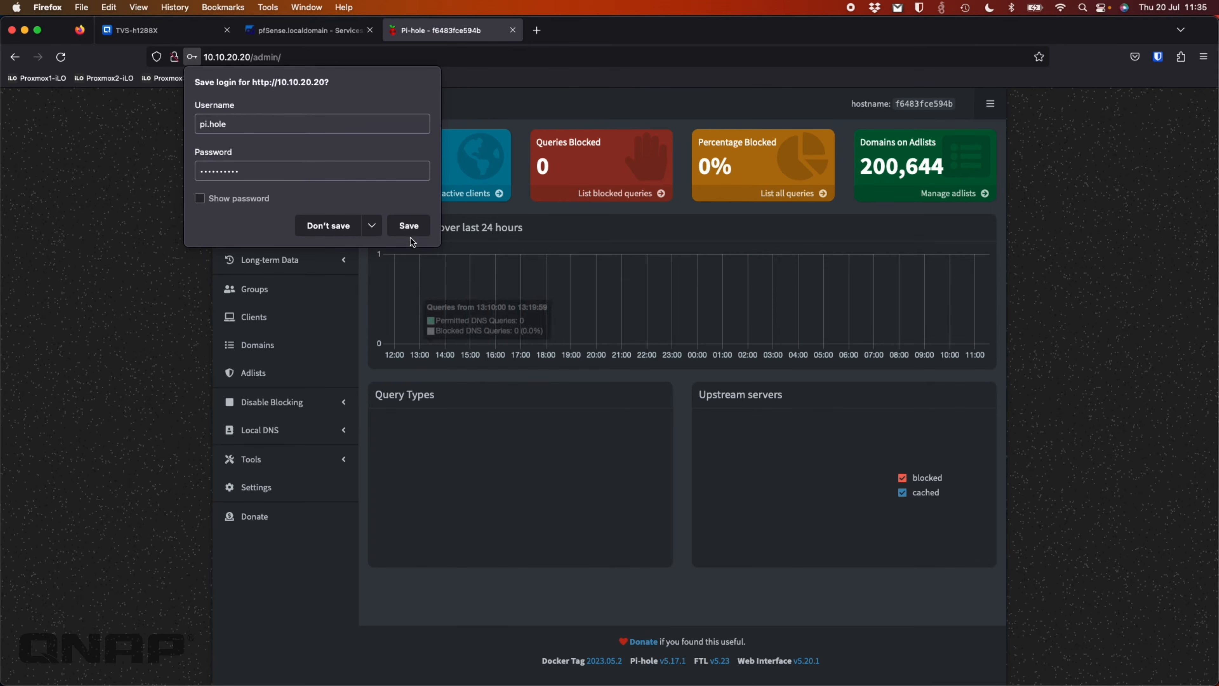
{"action": "left_click", "coordinate": [343, 230]}
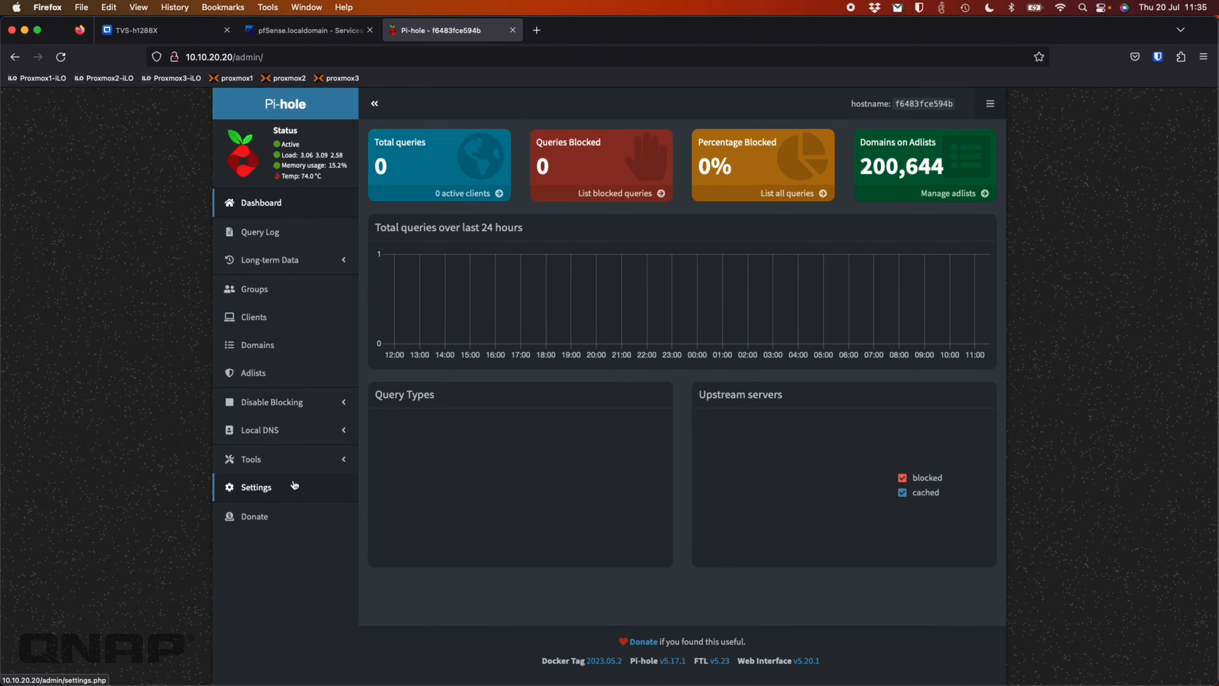
Review Pi-hole's DHCP settings and the LAN DHCP server options in pfSense
{"action": "left_click", "coordinate": [279, 495]}
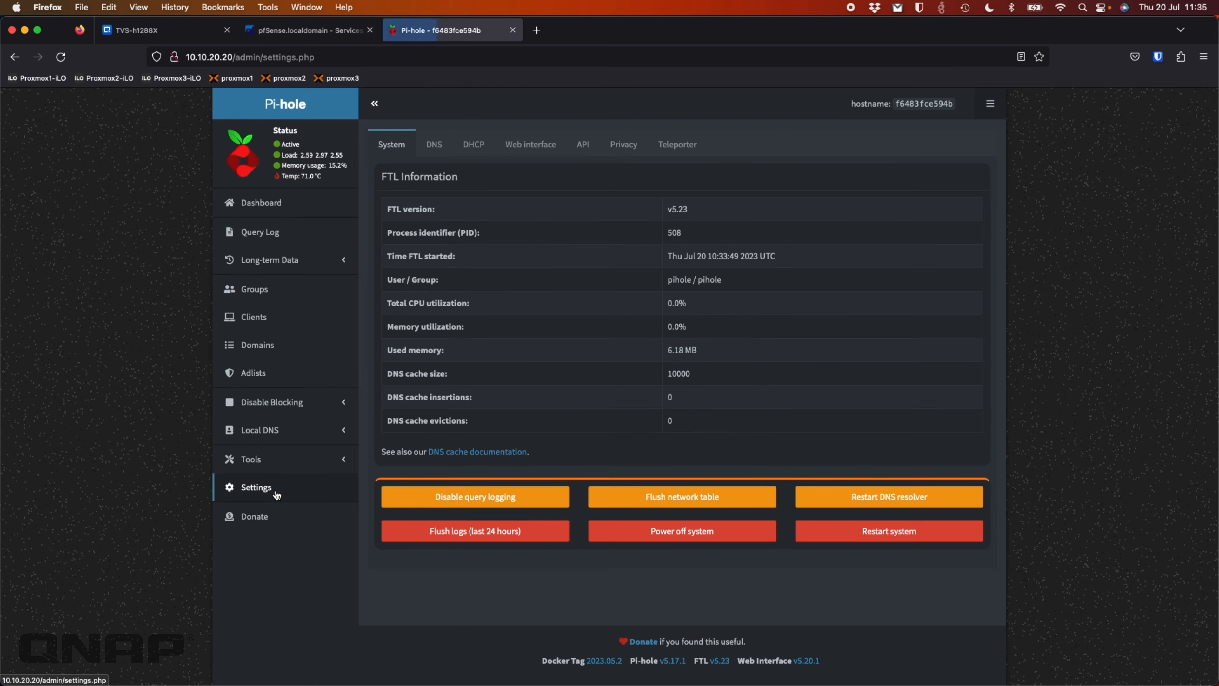
{"action": "left_click", "coordinate": [474, 145]}
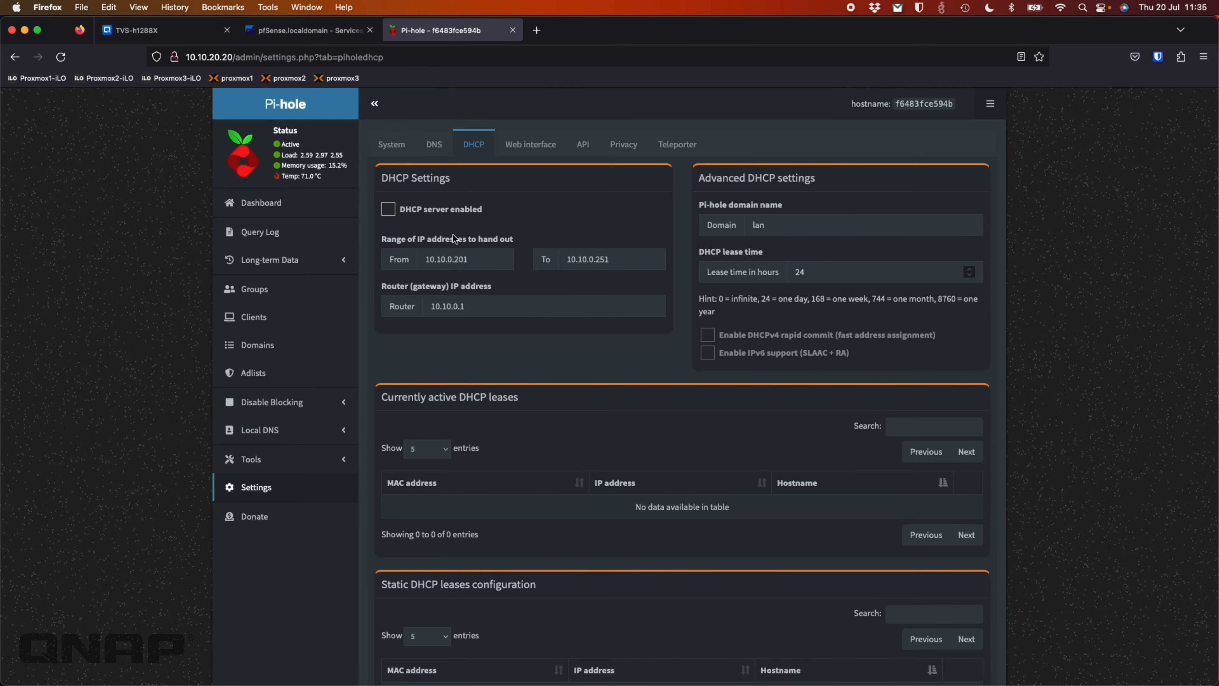
{"action": "left_click", "coordinate": [314, 32]}
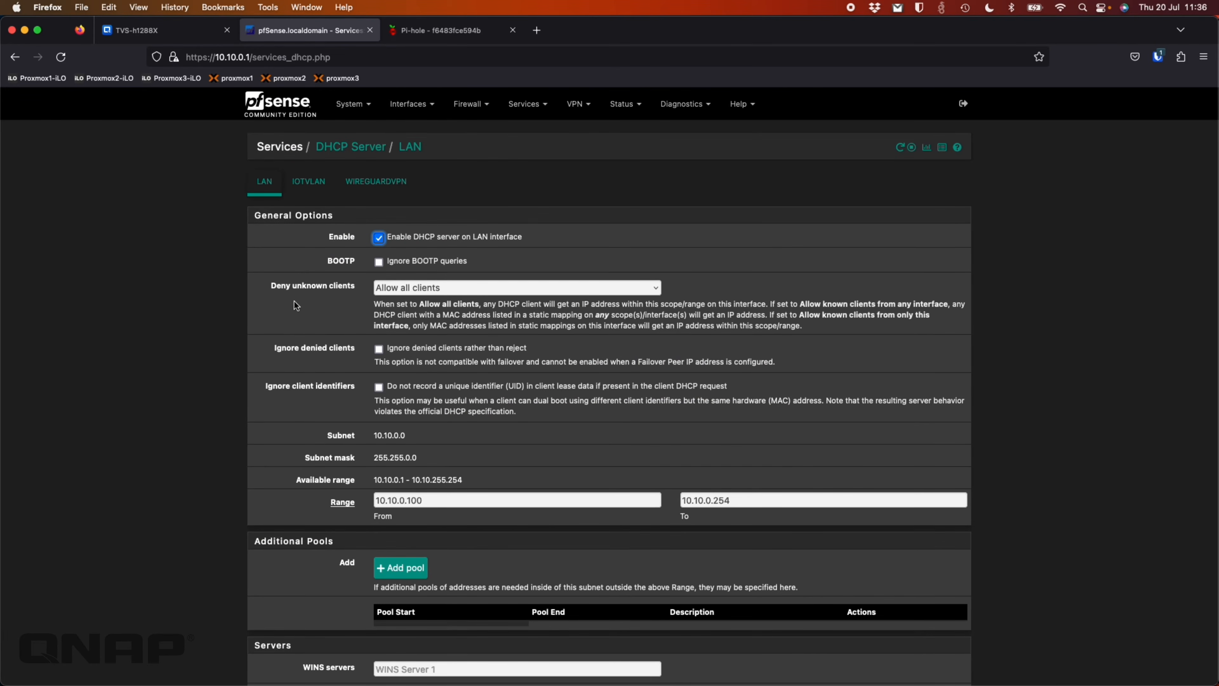
{"action": "left_click", "coordinate": [199, 353]}
Enter 10.10.20.20 as DNS Server 1 for the LAN DHCP server in pfSense
{"action": "scroll", "coordinate": [184, 394], "scroll_direction": "down", "scroll_amount": 6}
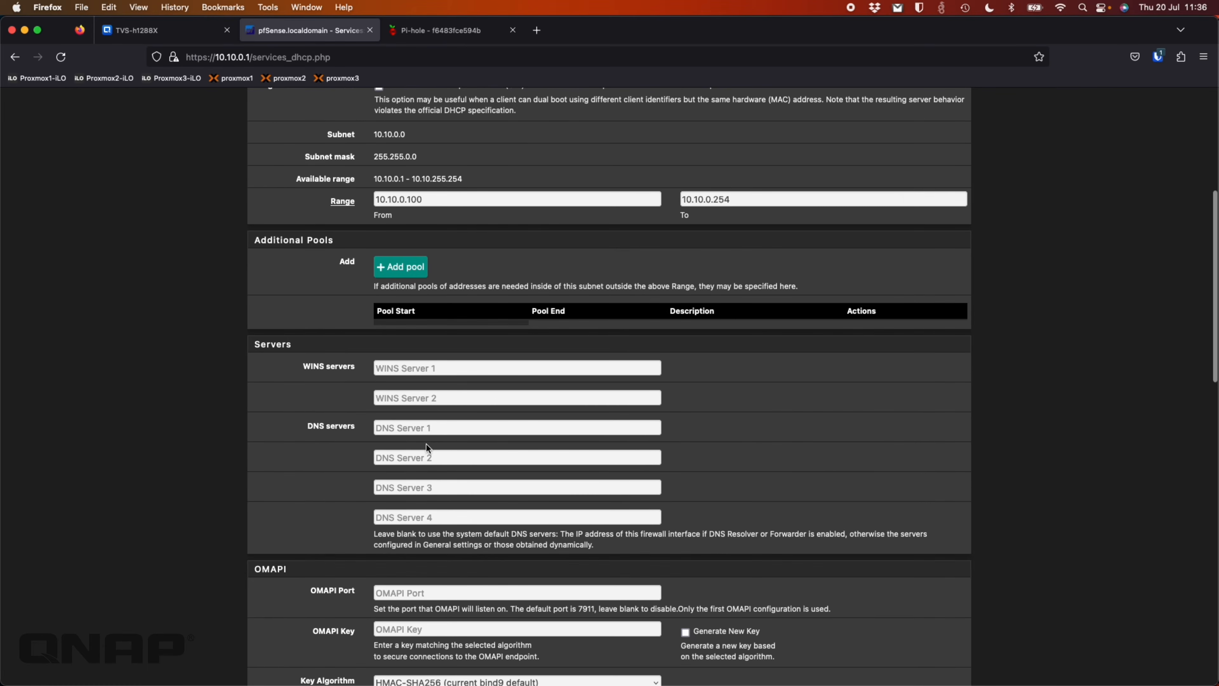
{"action": "left_click", "coordinate": [436, 431]}
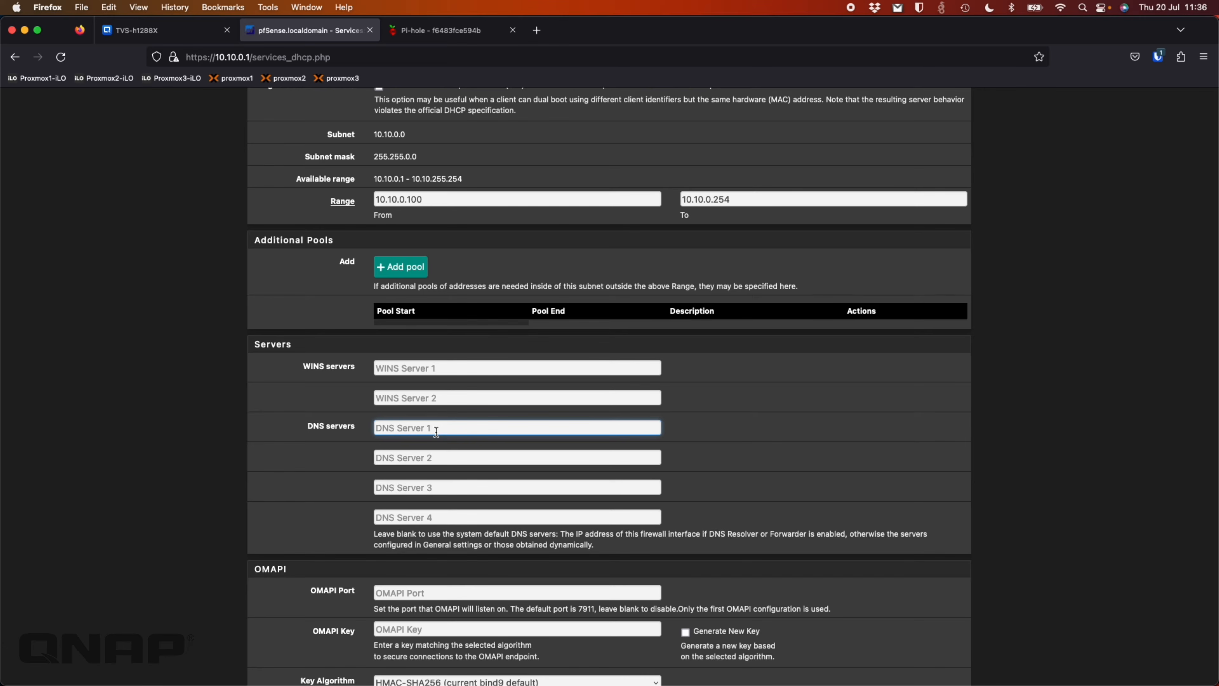
{"action": "type", "text": "10.10.20.20"}
{"action": "scroll", "coordinate": [413, 456], "scroll_direction": "down", "scroll_amount": 3}
{"action": "scroll", "coordinate": [356, 199], "scroll_direction": "up", "scroll_amount": 10}
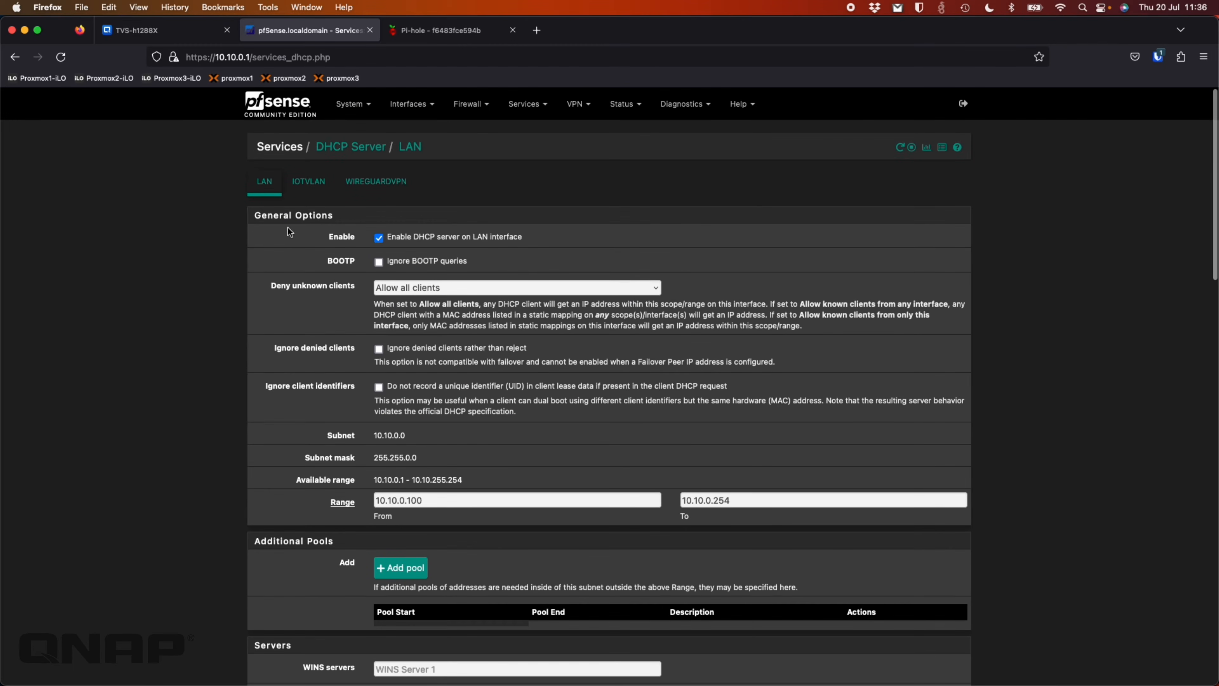
Switch back to Pi-hole and check the query and blocking totals on its dashboard
{"action": "left_click", "coordinate": [440, 32]}
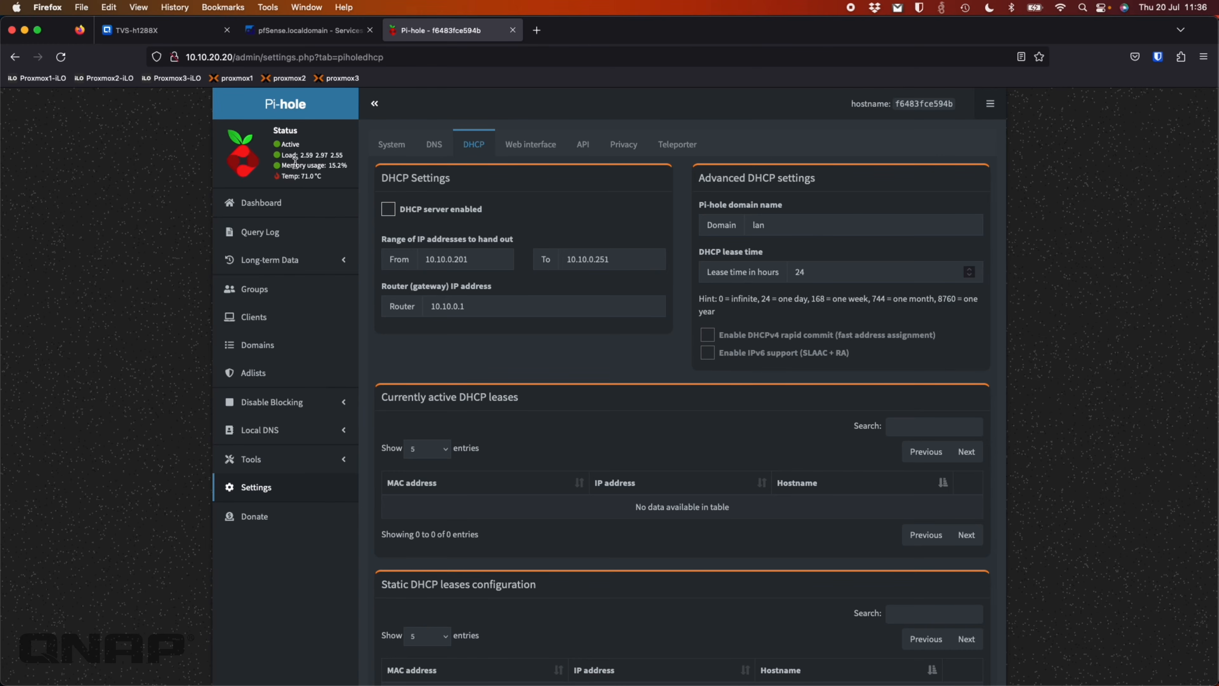
{"action": "left_click", "coordinate": [254, 203]}
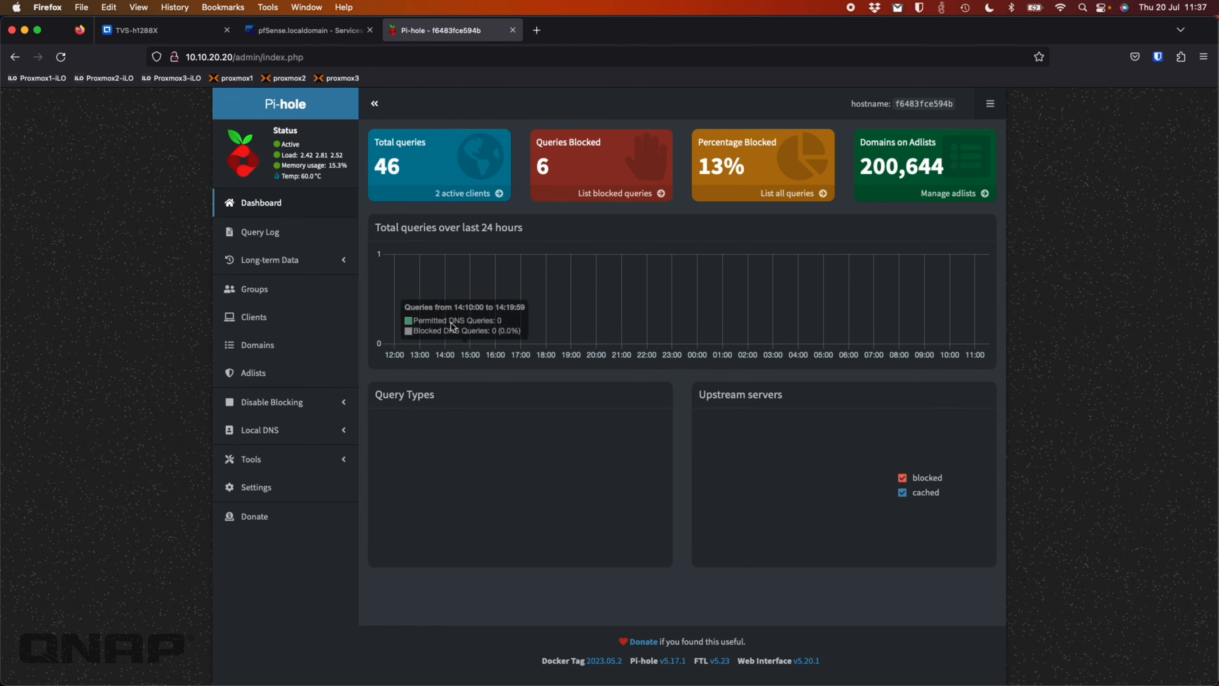
{"action": "mouse_move", "coordinate": [447, 171]}
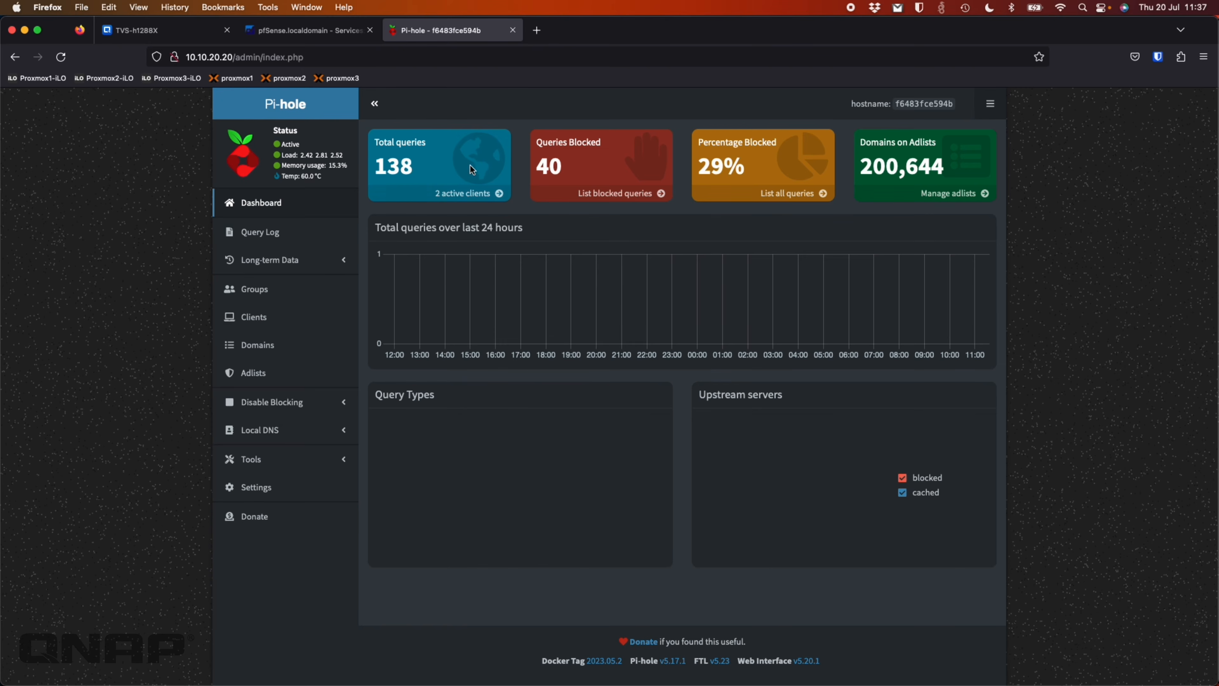
Review Pi-hole's client group management, the local DNS entries and the upstream DNS server settings
{"action": "left_click", "coordinate": [305, 322]}
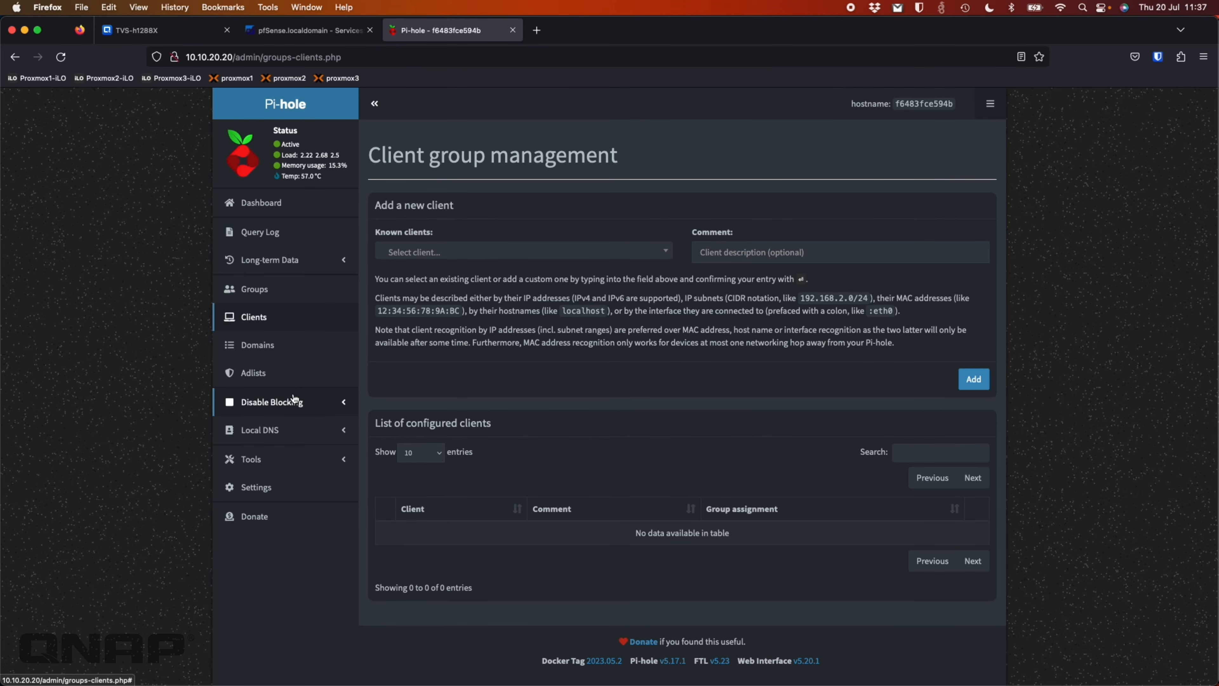
{"action": "left_click", "coordinate": [300, 433]}
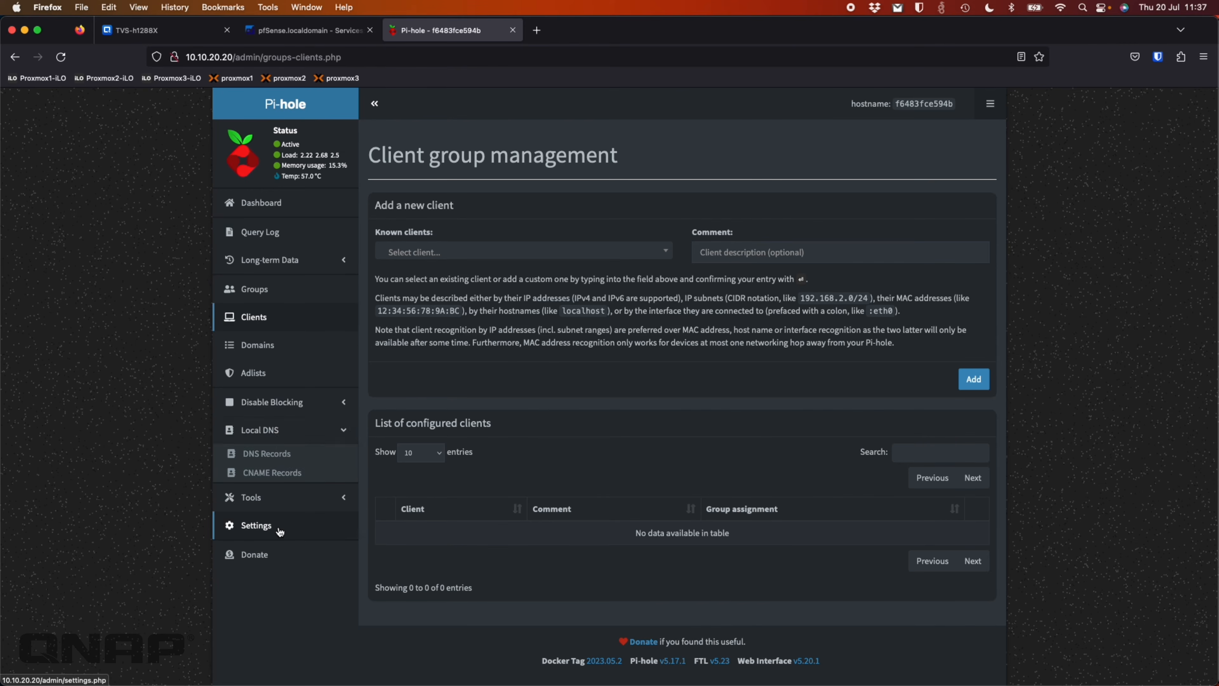
{"action": "left_click", "coordinate": [269, 525]}
{"action": "left_click", "coordinate": [434, 145]}
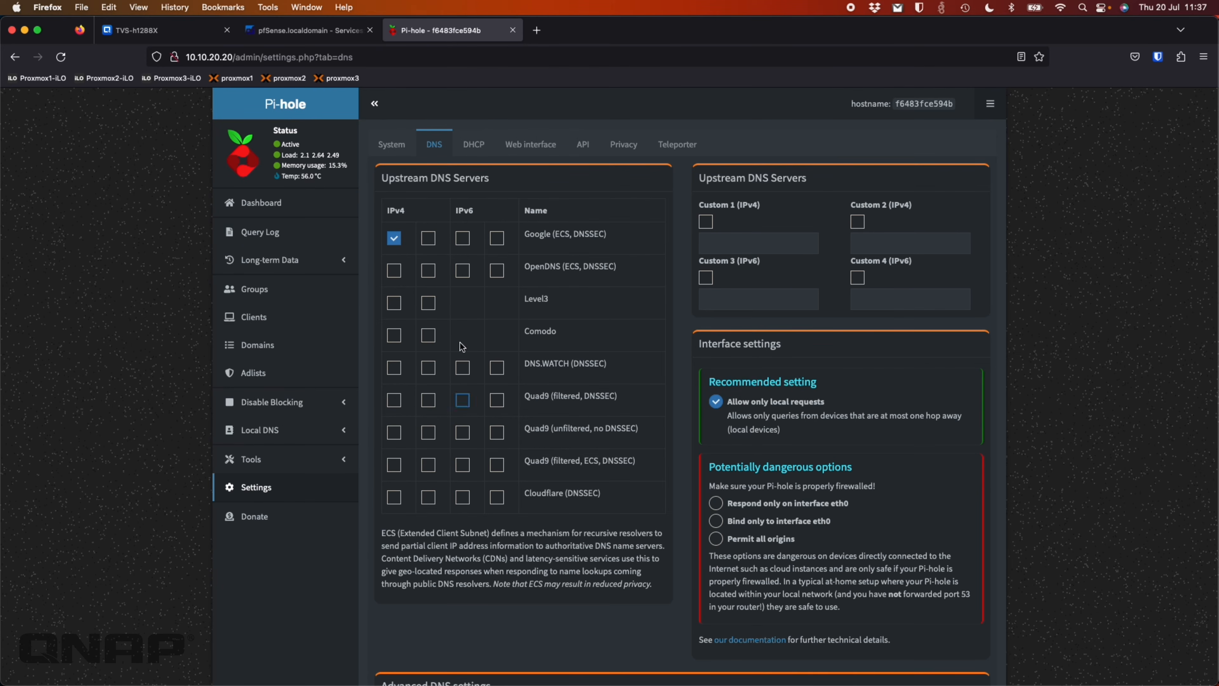
Examine the dashboard's query charts, upstream servers, top permitted and blocked domains, and top clients
{"action": "left_click", "coordinate": [255, 202]}
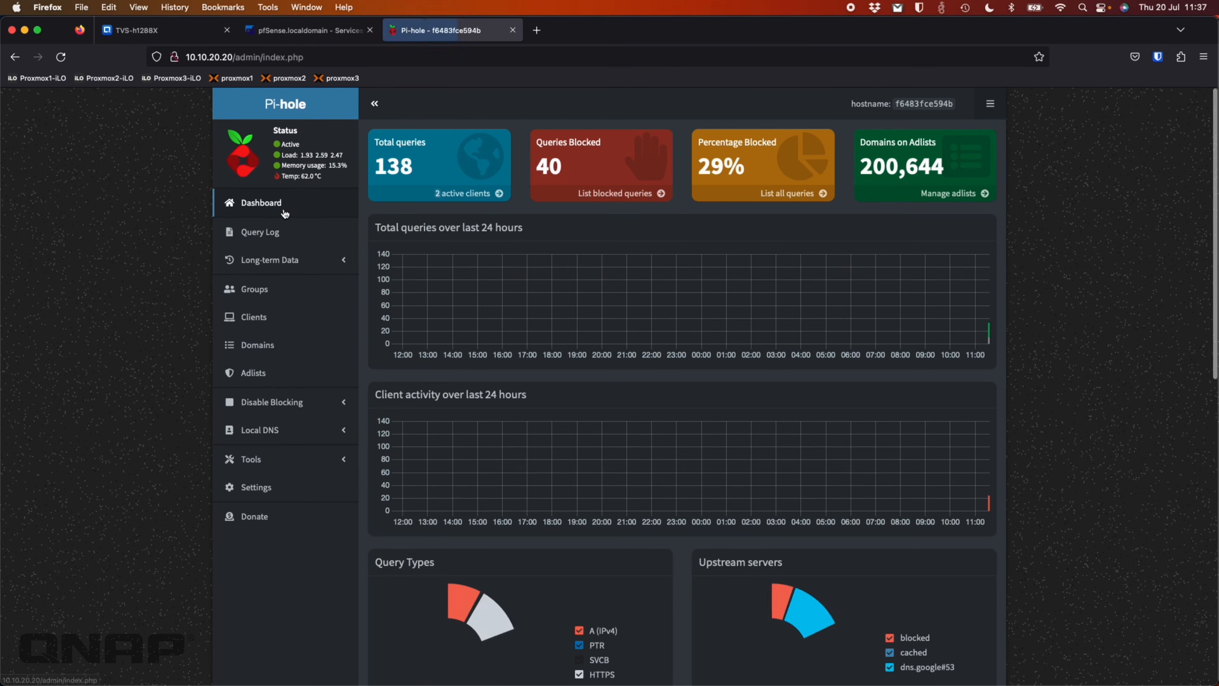
{"action": "scroll", "coordinate": [623, 316], "scroll_direction": "down", "scroll_amount": 5}
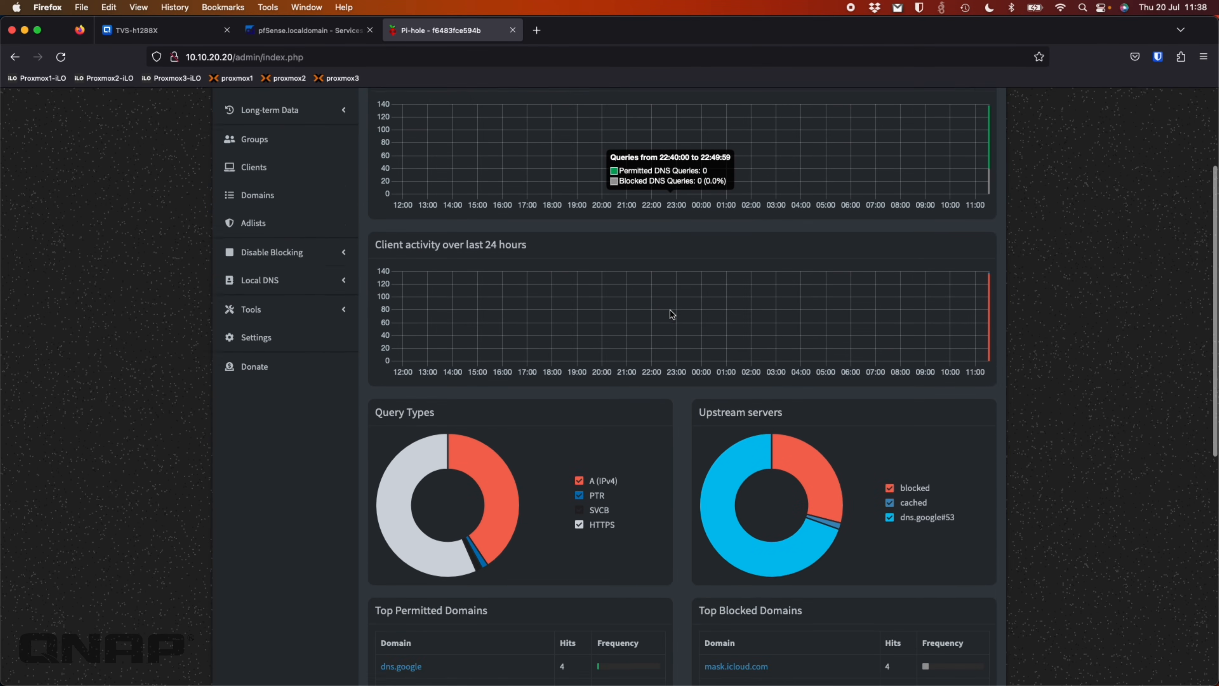
{"action": "scroll", "coordinate": [672, 314], "scroll_direction": "down", "scroll_amount": 6}
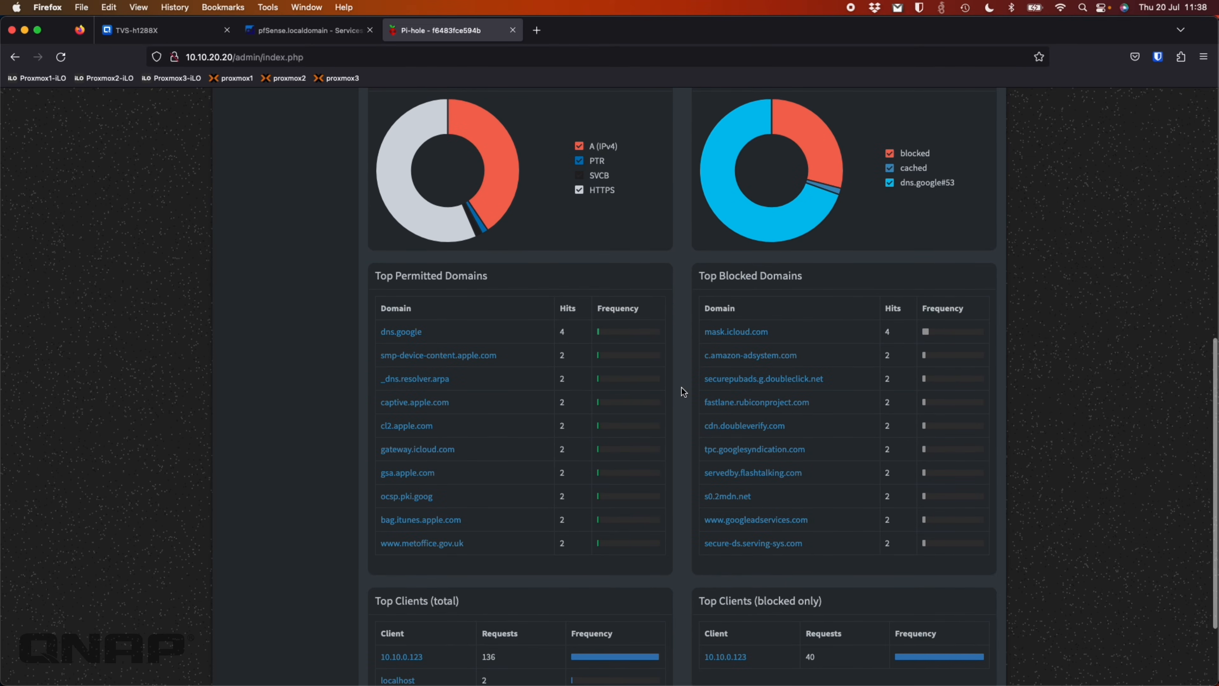
{"action": "scroll", "coordinate": [778, 397], "scroll_direction": "up", "scroll_amount": 3}
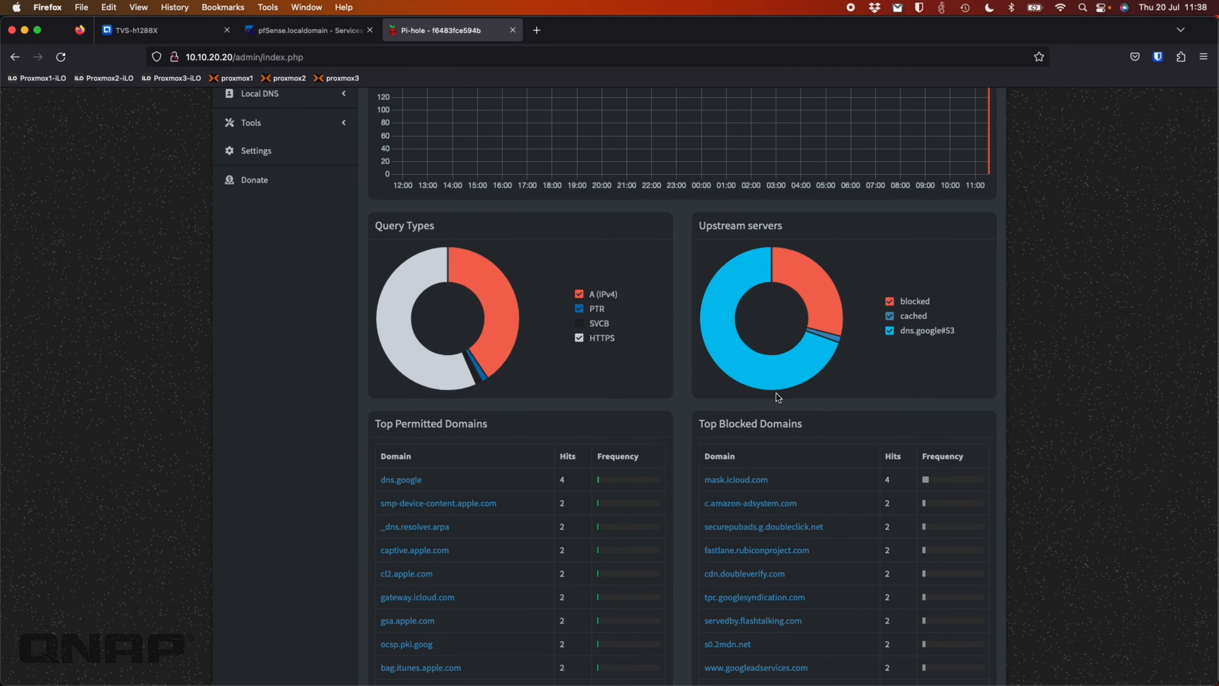
{"action": "scroll", "coordinate": [816, 523], "scroll_direction": "down", "scroll_amount": 4}
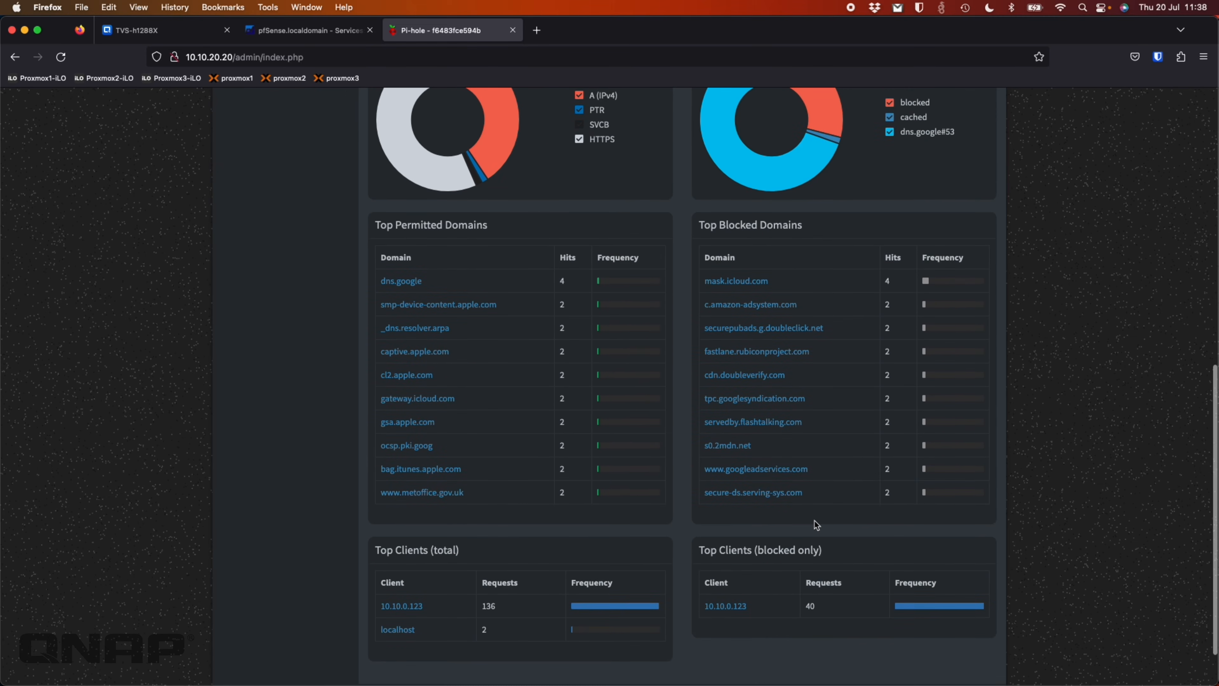
{"action": "scroll", "coordinate": [811, 525], "scroll_direction": "up", "scroll_amount": 10}
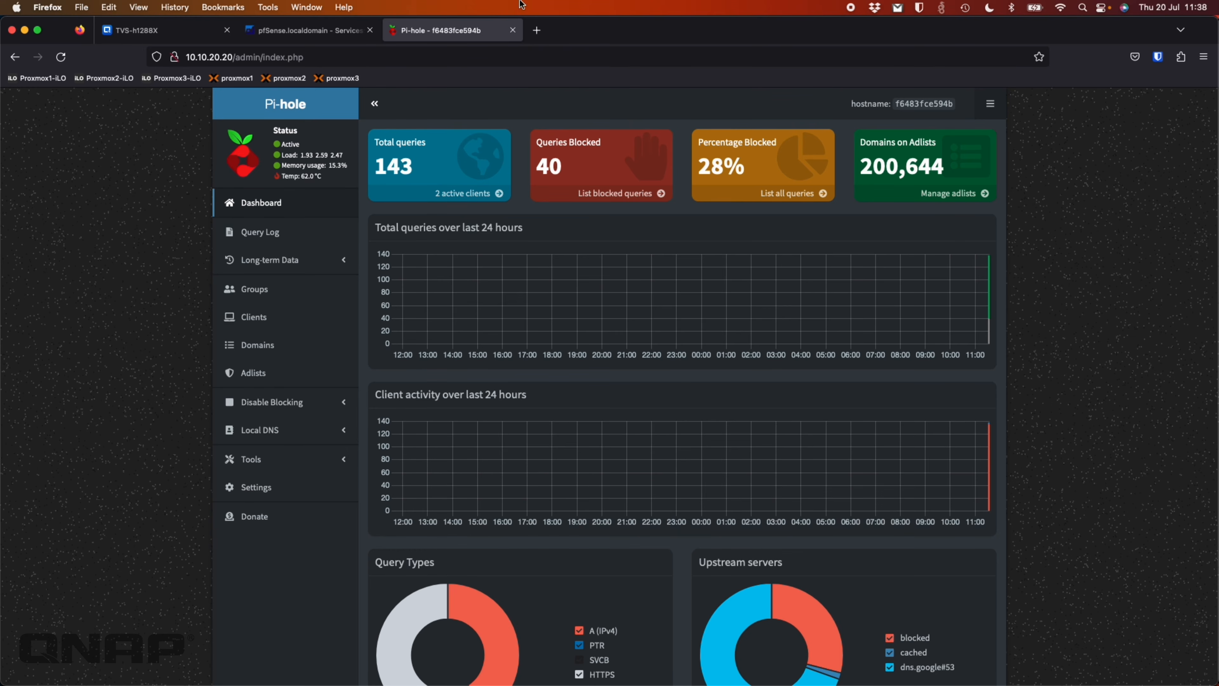
Switch to Container Station, check the image and container lists, and view the pihole container's logs
{"action": "left_click", "coordinate": [178, 35]}
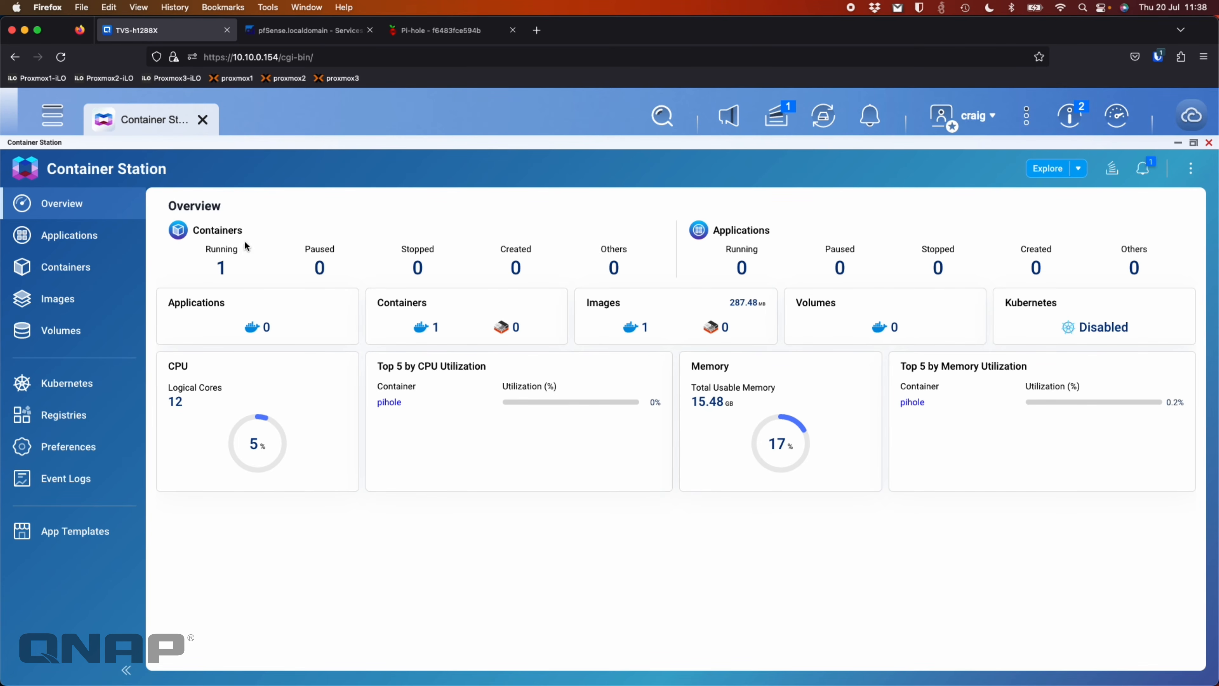
{"action": "left_click", "coordinate": [82, 308]}
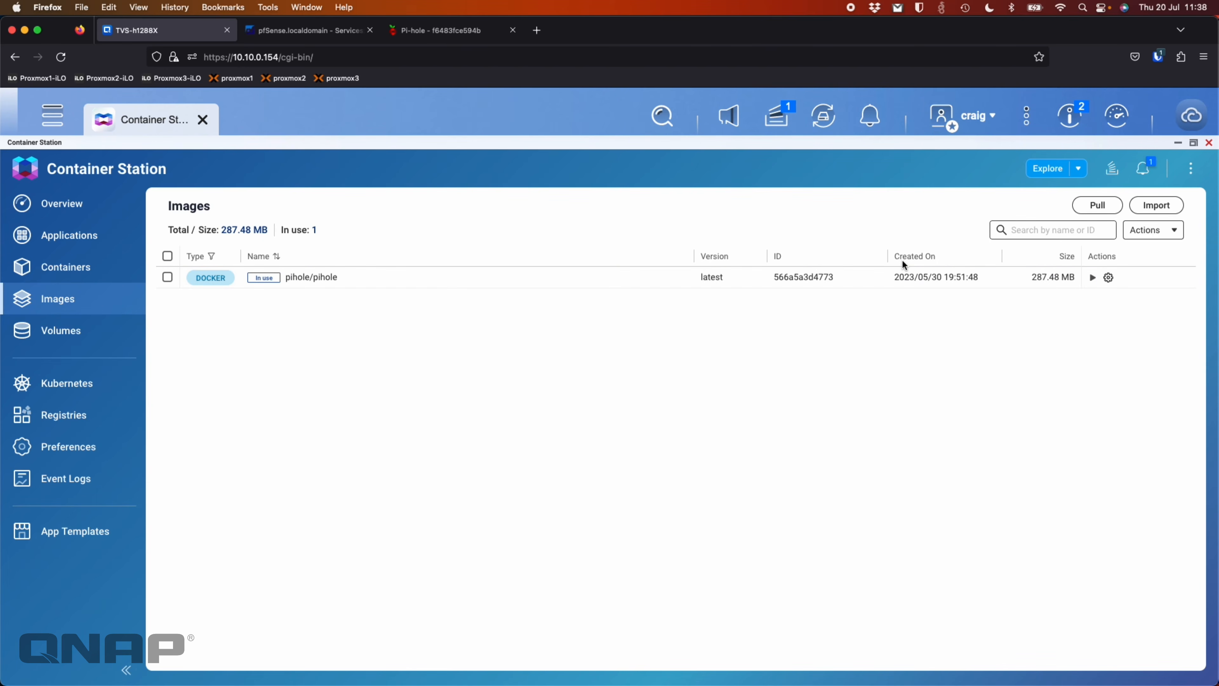
{"action": "left_click", "coordinate": [108, 265]}
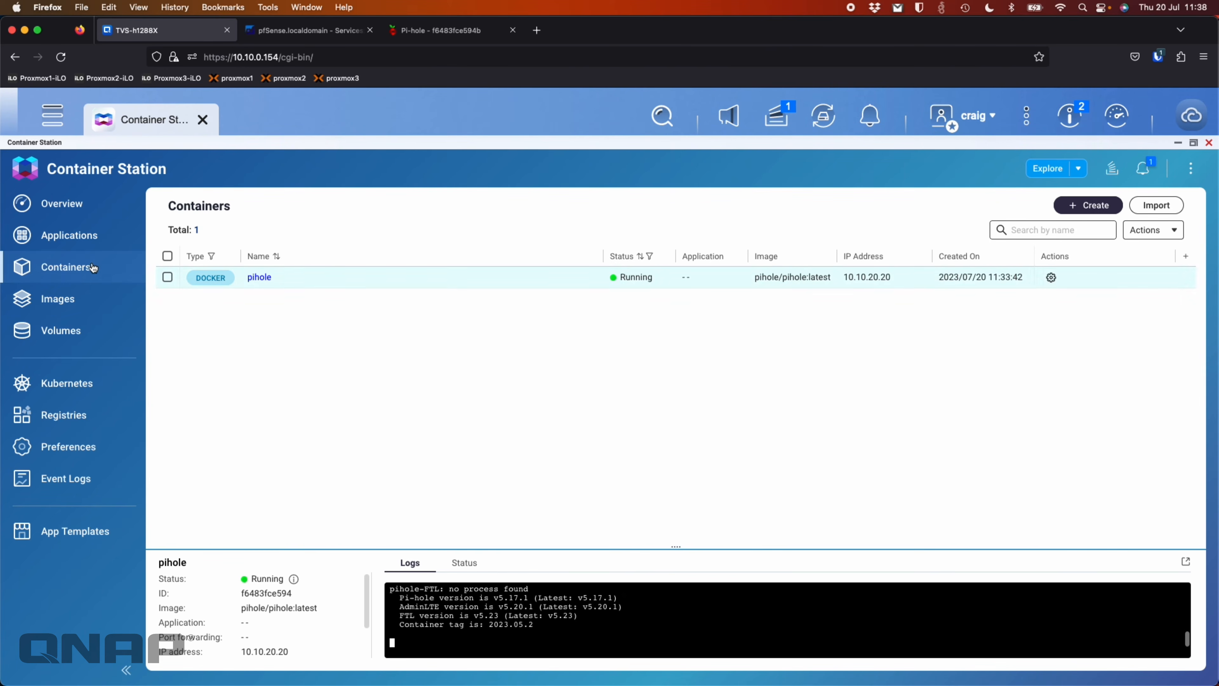
{"action": "left_click", "coordinate": [257, 279]}
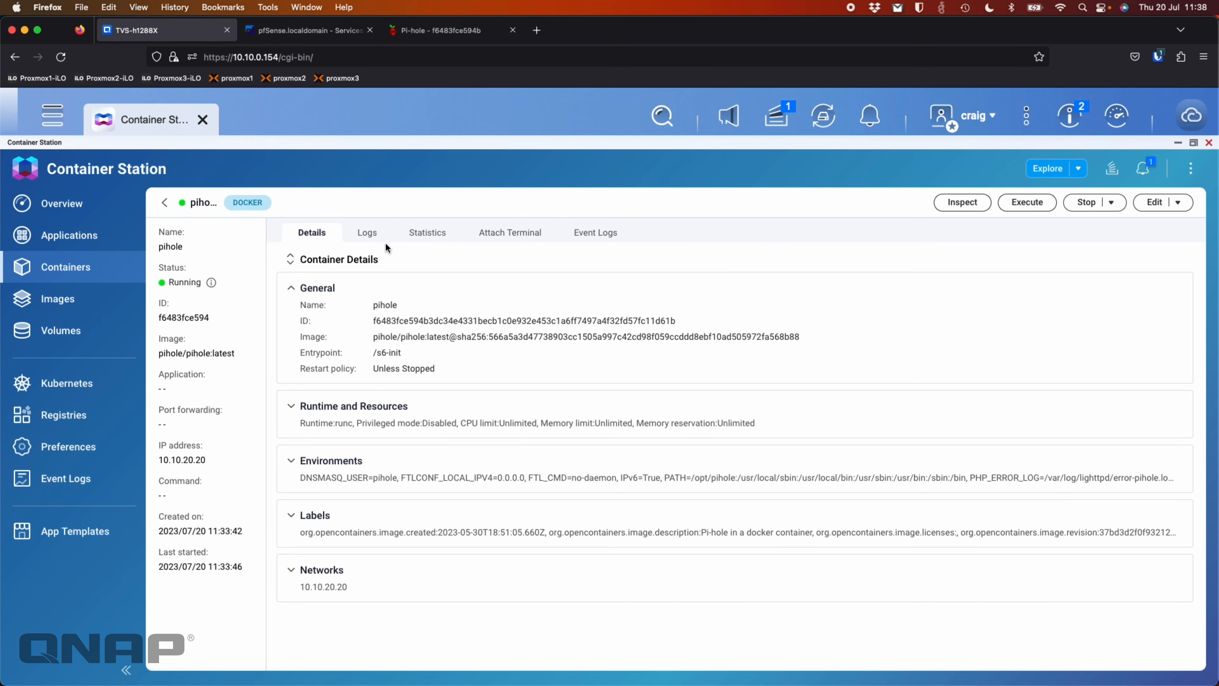
{"action": "left_click", "coordinate": [377, 237]}
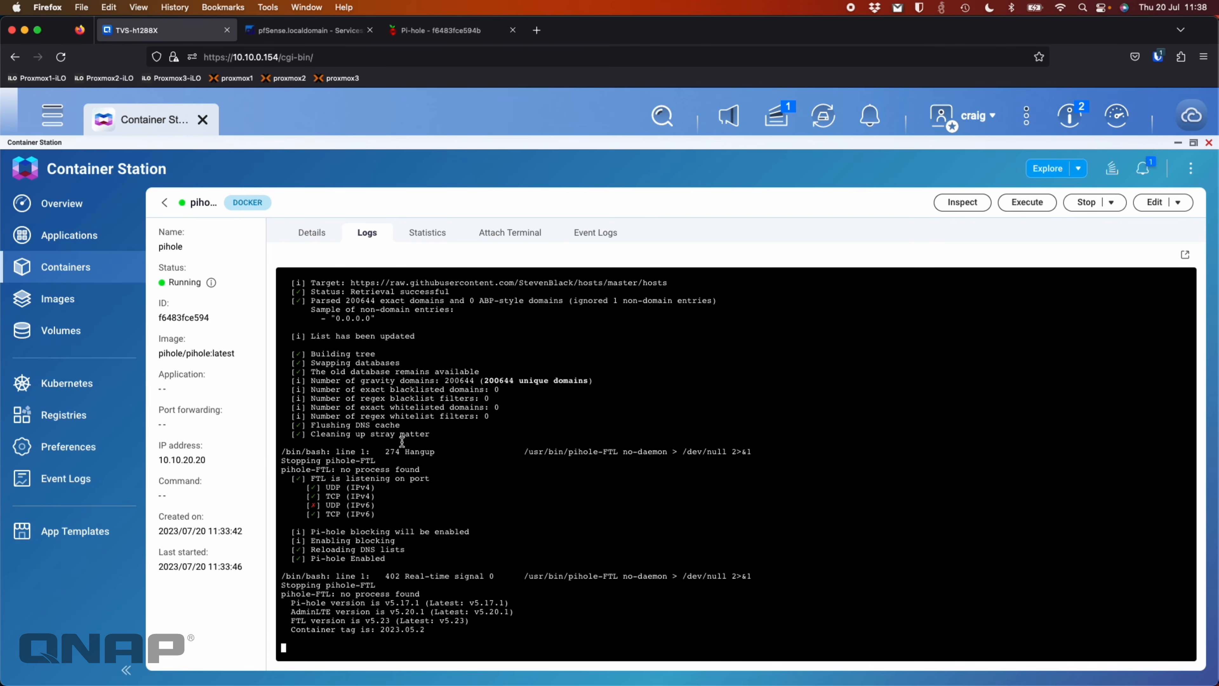
Examine the pihole container's CPU, memory and network usage statistics, and return to the container list
{"action": "left_click", "coordinate": [426, 235]}
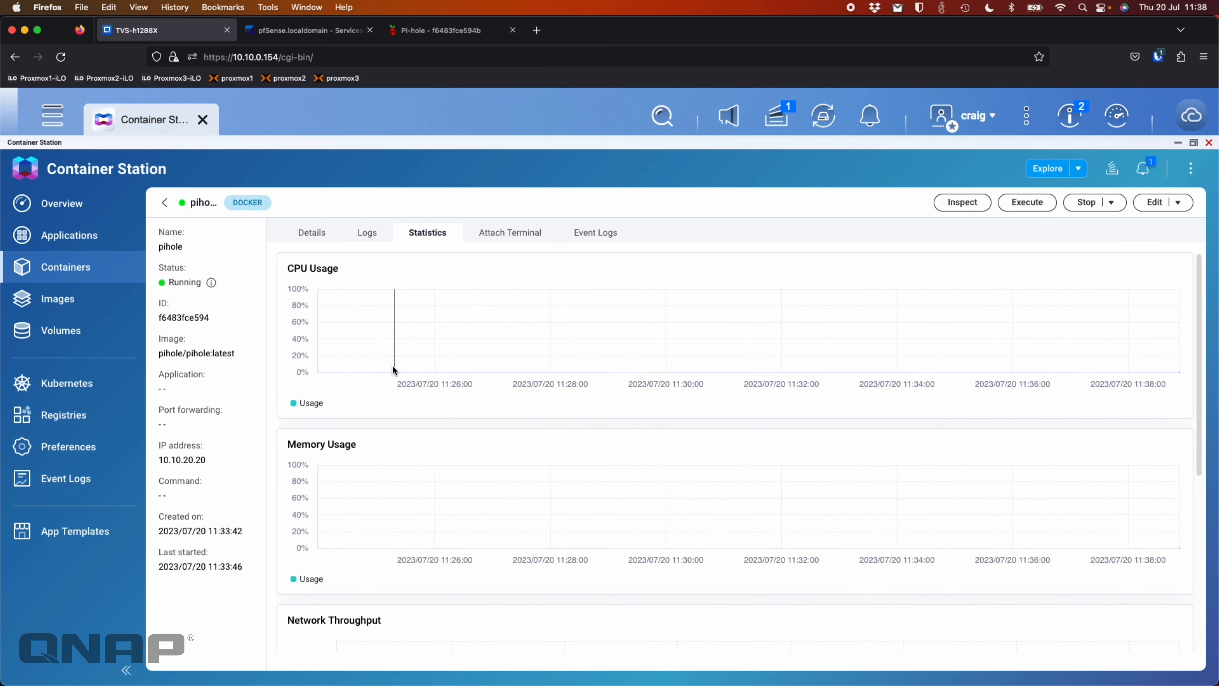
{"action": "scroll", "coordinate": [393, 365], "scroll_direction": "down", "scroll_amount": 6}
{"action": "scroll", "coordinate": [392, 369], "scroll_direction": "up", "scroll_amount": 6}
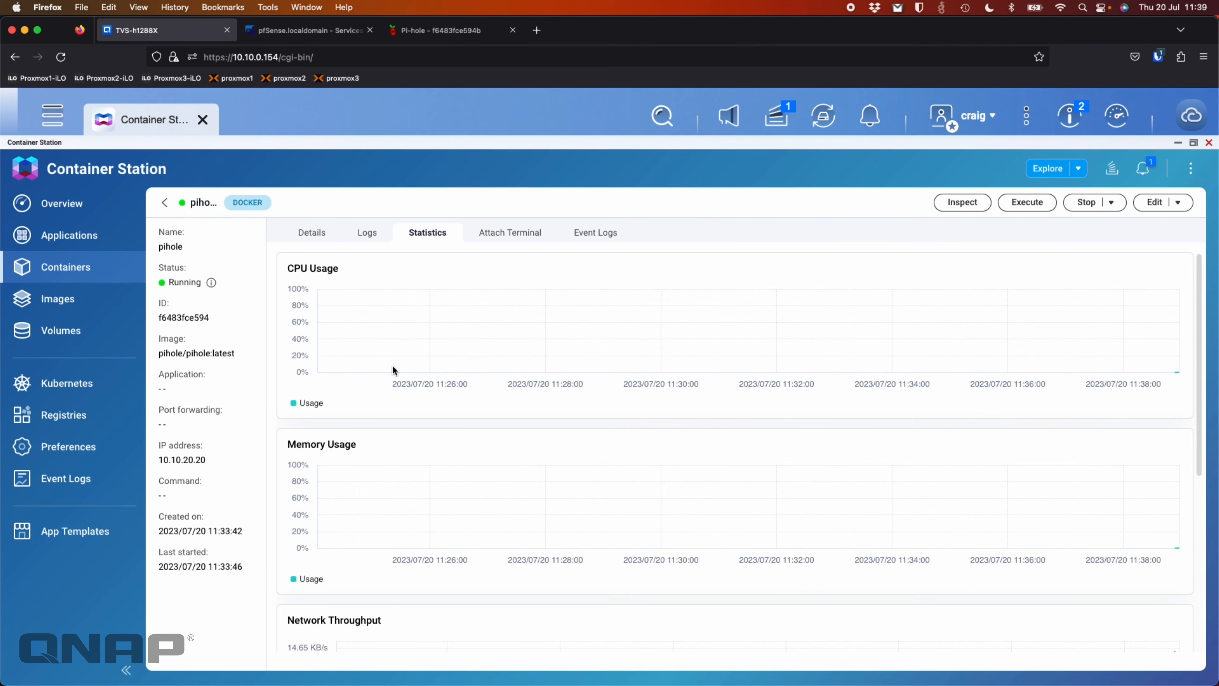
{"action": "left_click", "coordinate": [163, 203]}
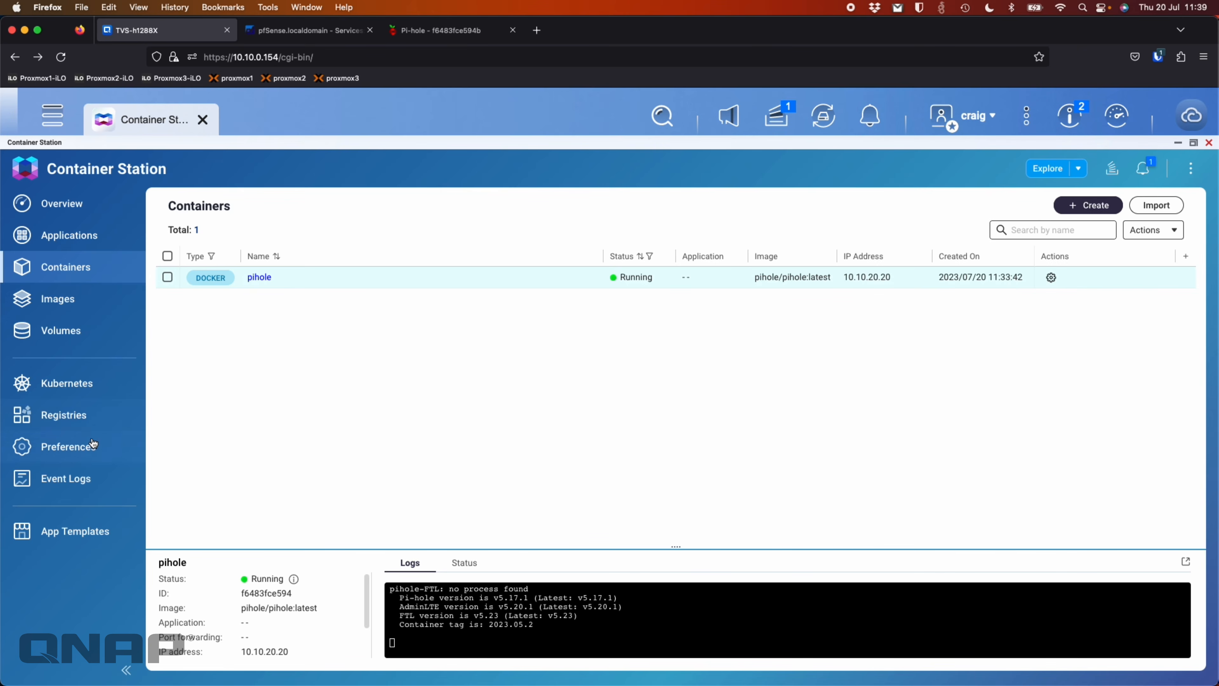
Review the container registries, the form for adding a custom registry without saving one, and the Kubernetes options
{"action": "left_click", "coordinate": [87, 417]}
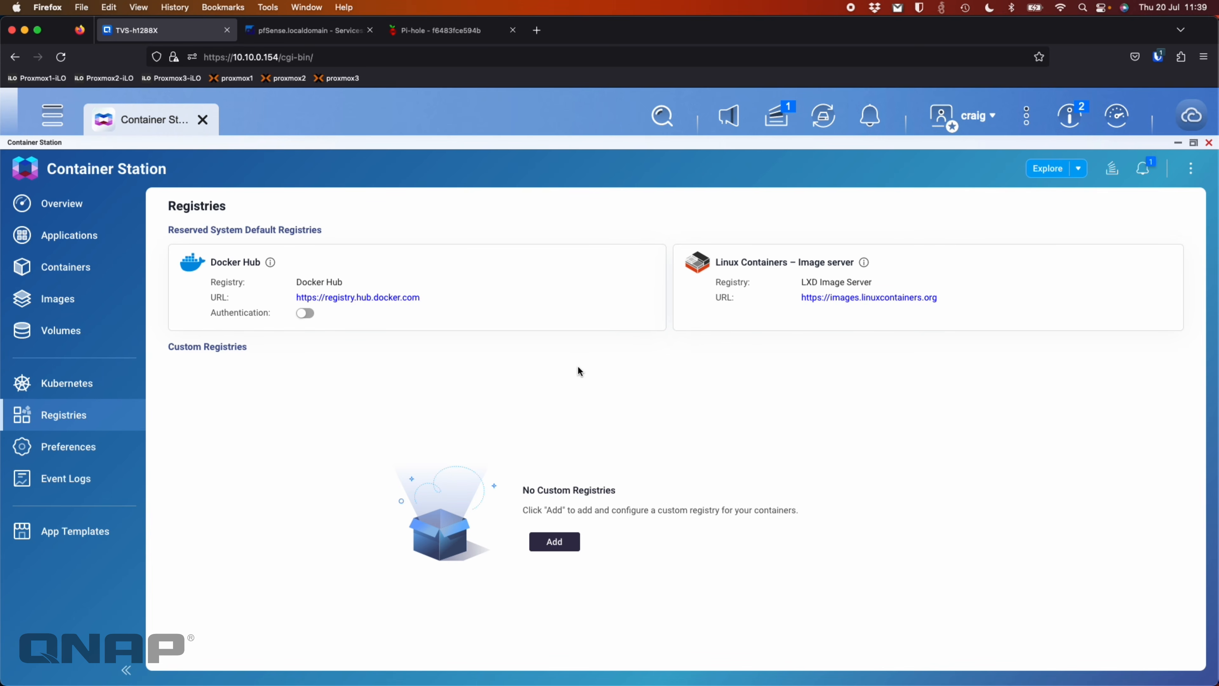
{"action": "left_click", "coordinate": [555, 541]}
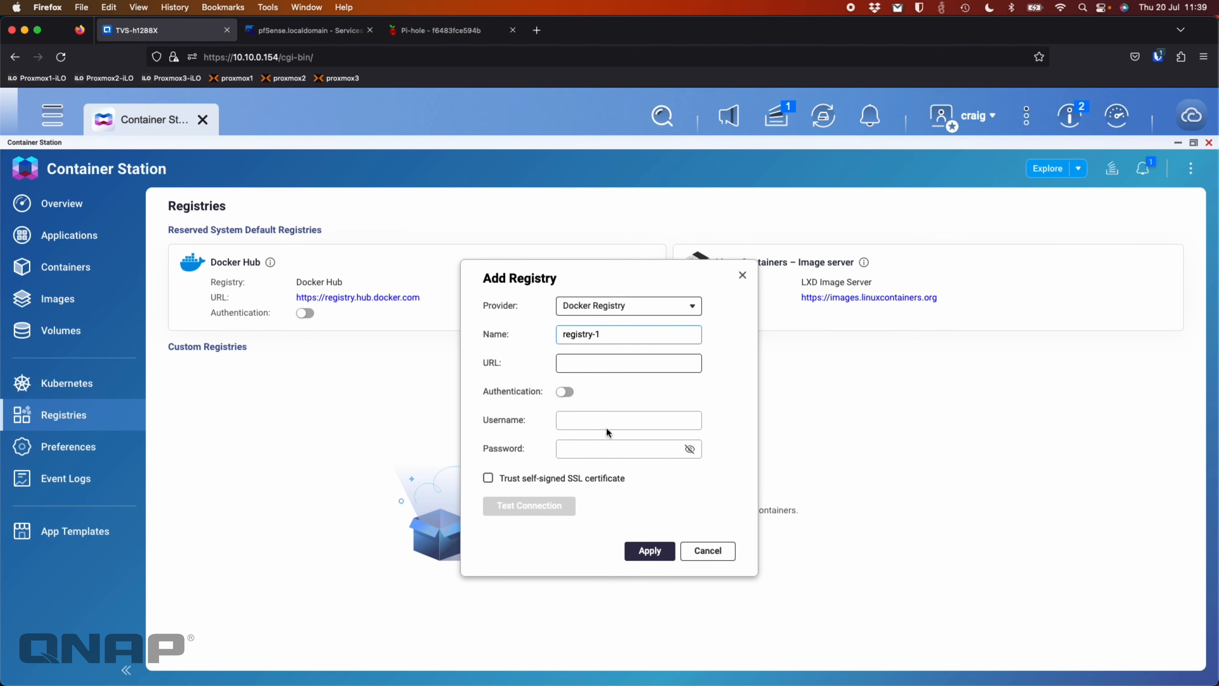
{"action": "left_click", "coordinate": [723, 553]}
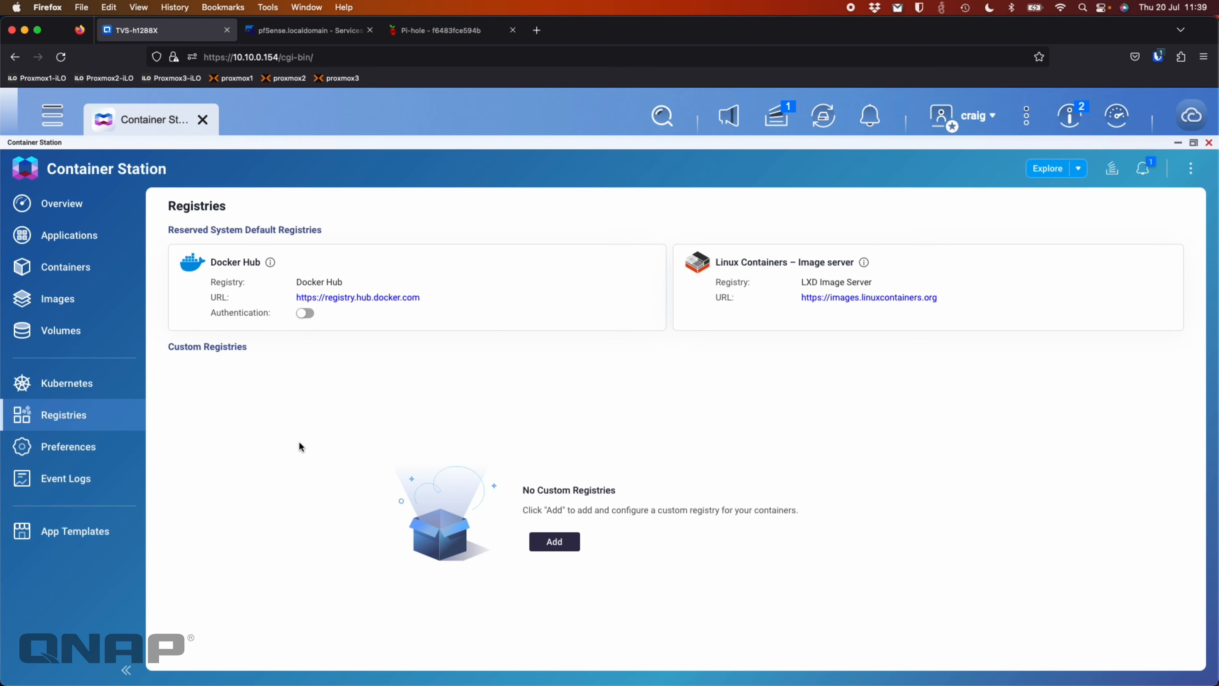
{"action": "left_click", "coordinate": [96, 389]}
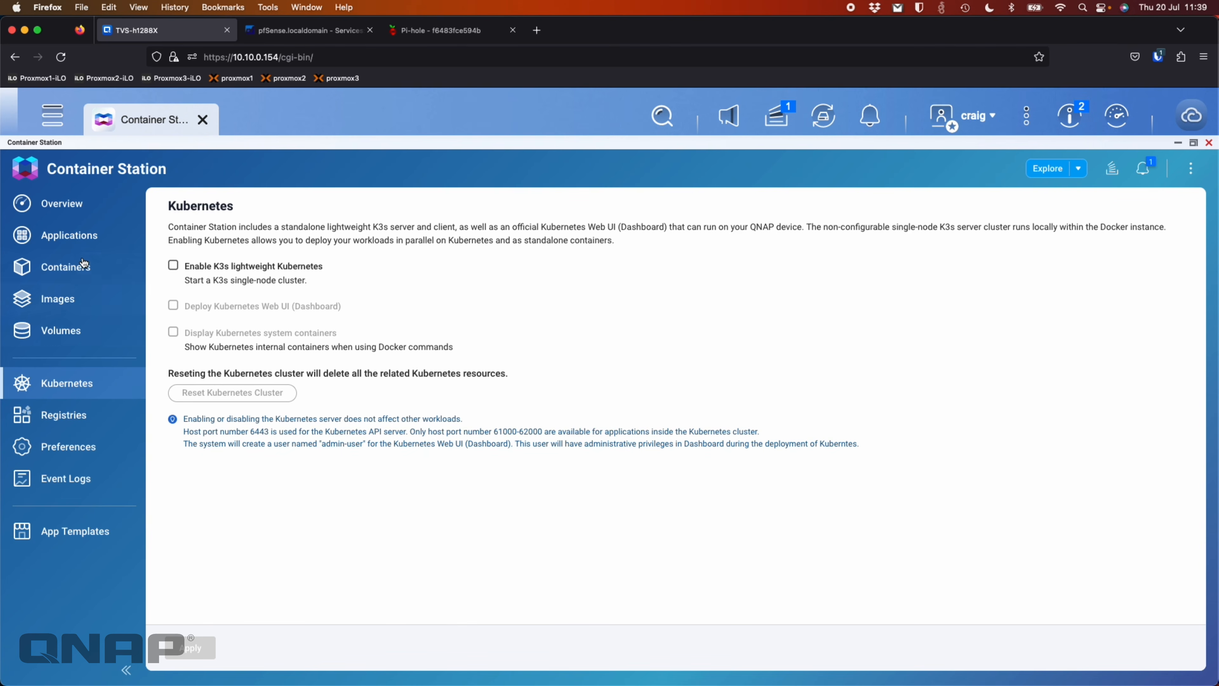
Look over the containers, applications and resource overview, and view Container Station's version information
{"action": "left_click", "coordinate": [79, 268]}
{"action": "left_click", "coordinate": [90, 236]}
{"action": "left_click", "coordinate": [82, 194]}
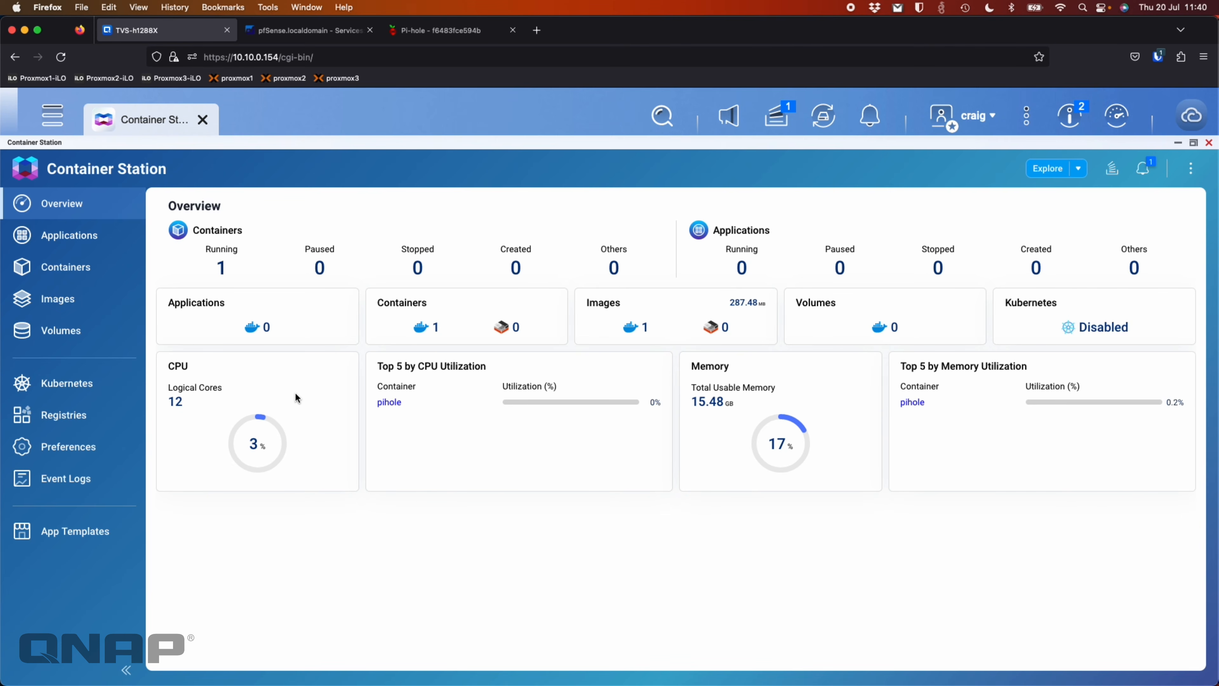
{"action": "left_click", "coordinate": [1191, 174]}
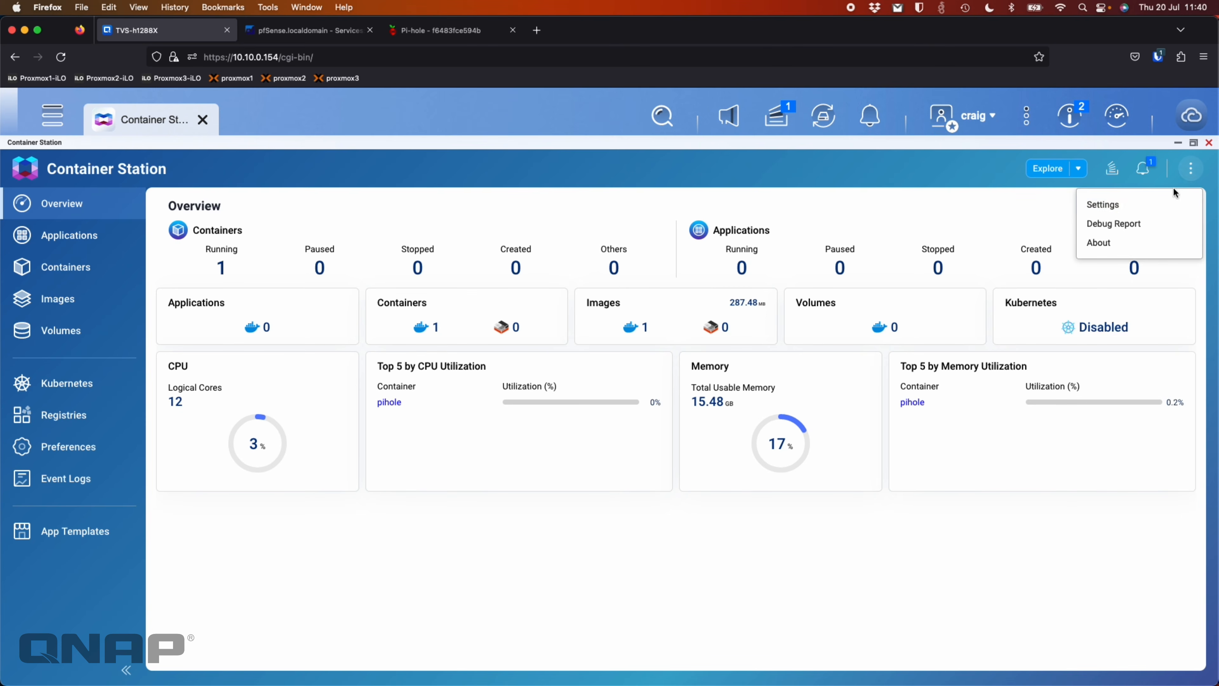
{"action": "left_click", "coordinate": [1118, 240]}
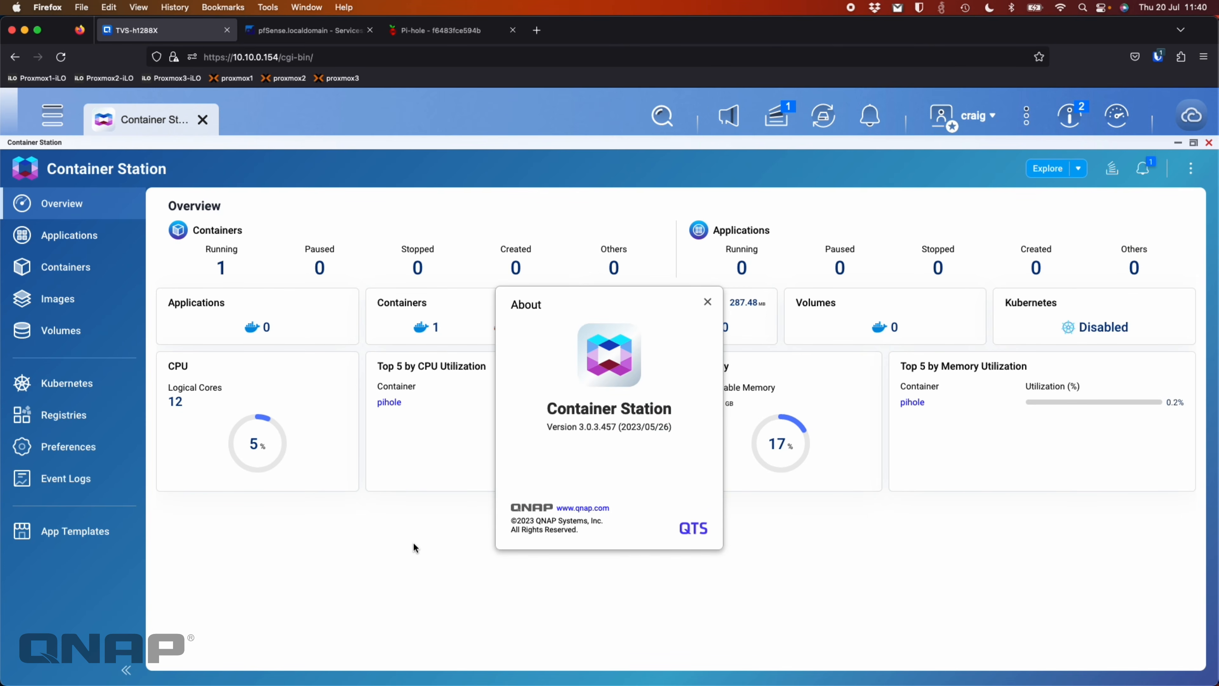